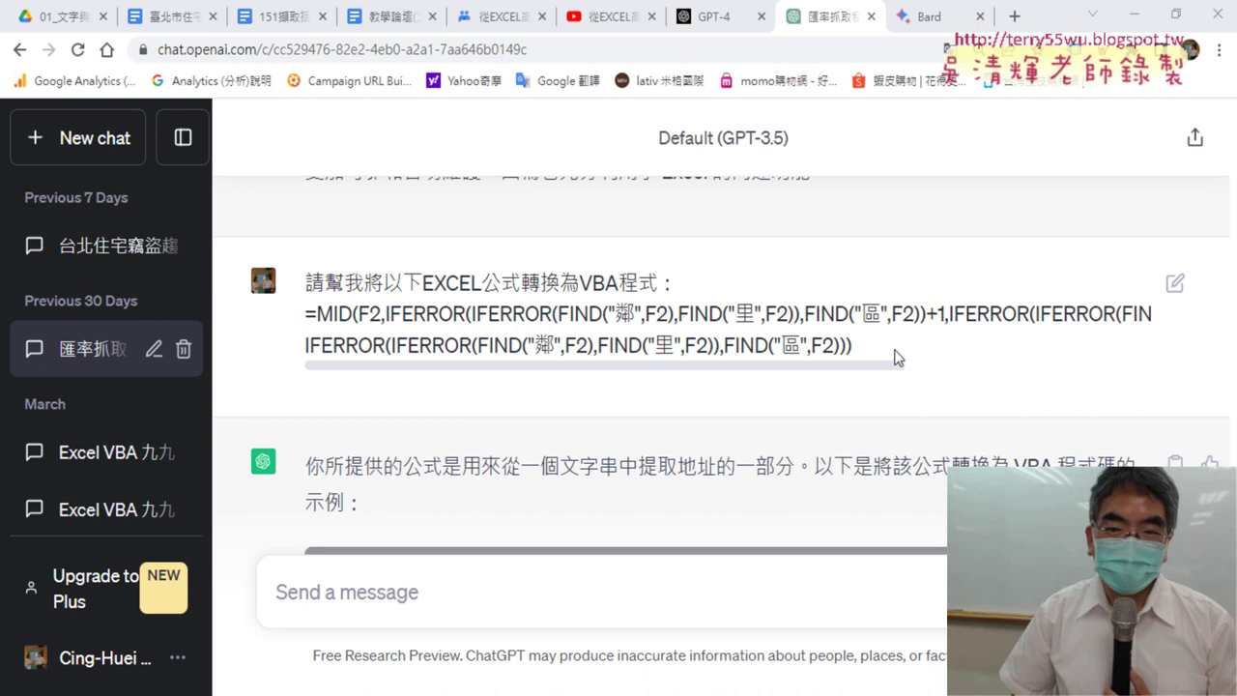
- Highlight the request line and the Excel formula in the earlier ChatGPT prompt
drag(307, 282, 663, 284)
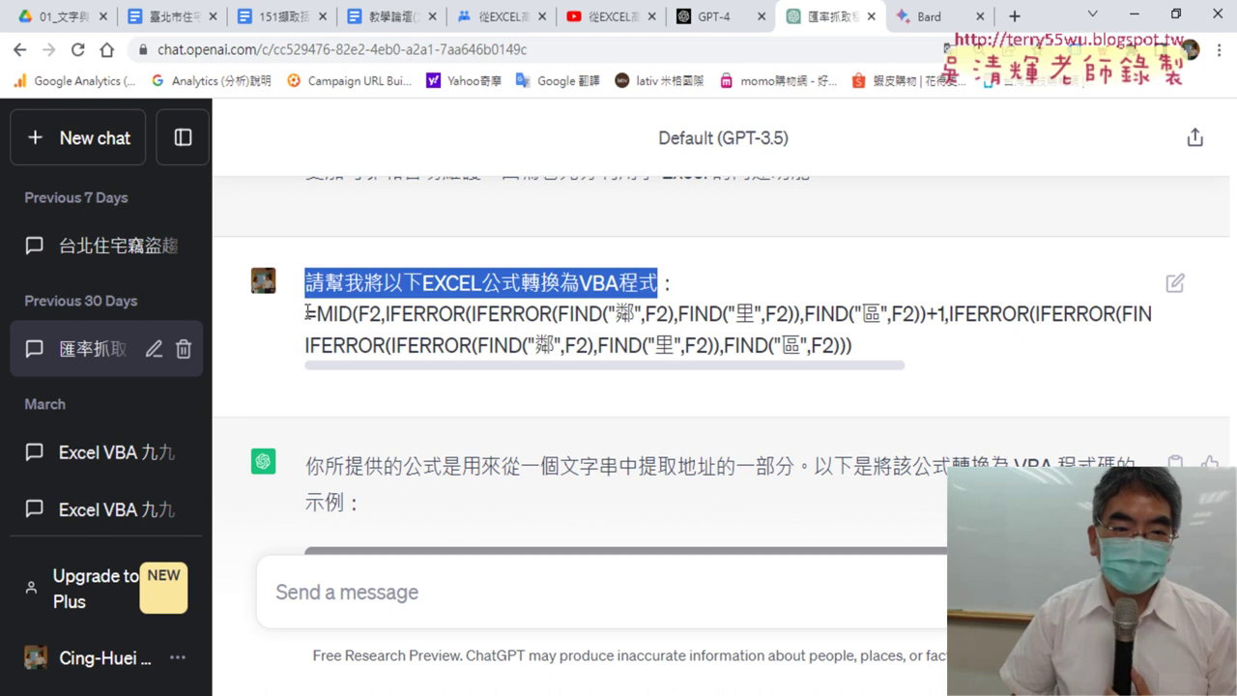
drag(307, 312, 851, 350)
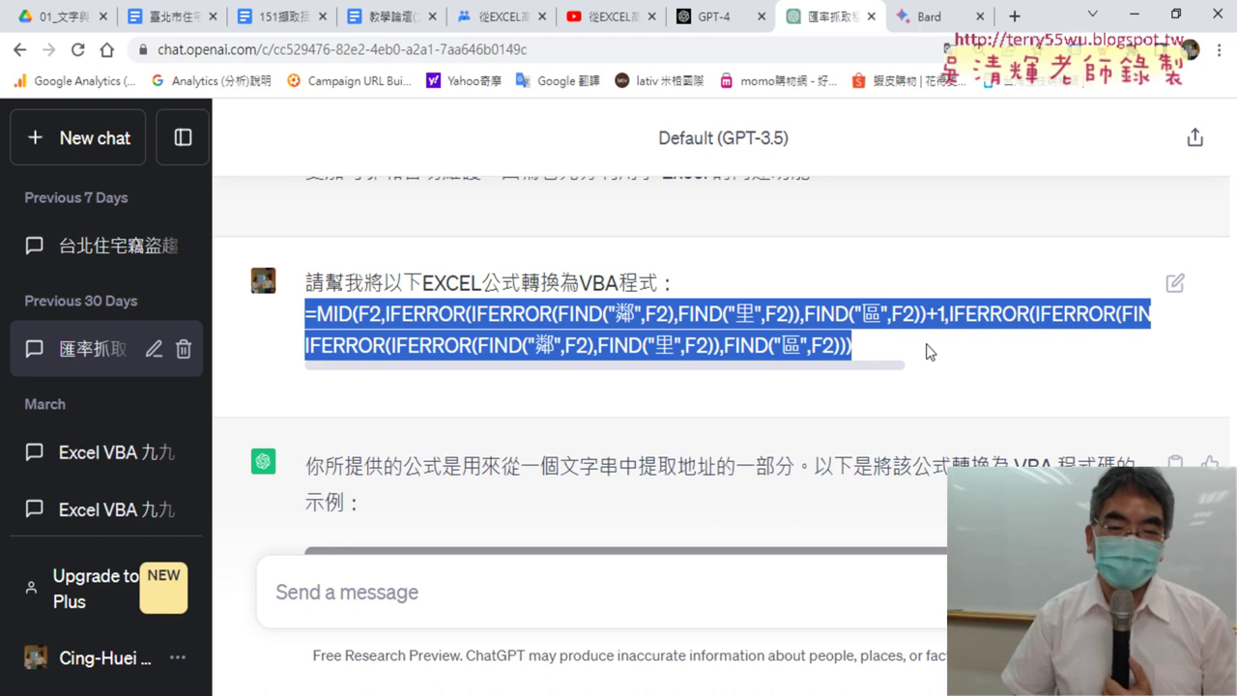
scroll(926, 351, down, 1)
scroll(768, 342, down, 1)
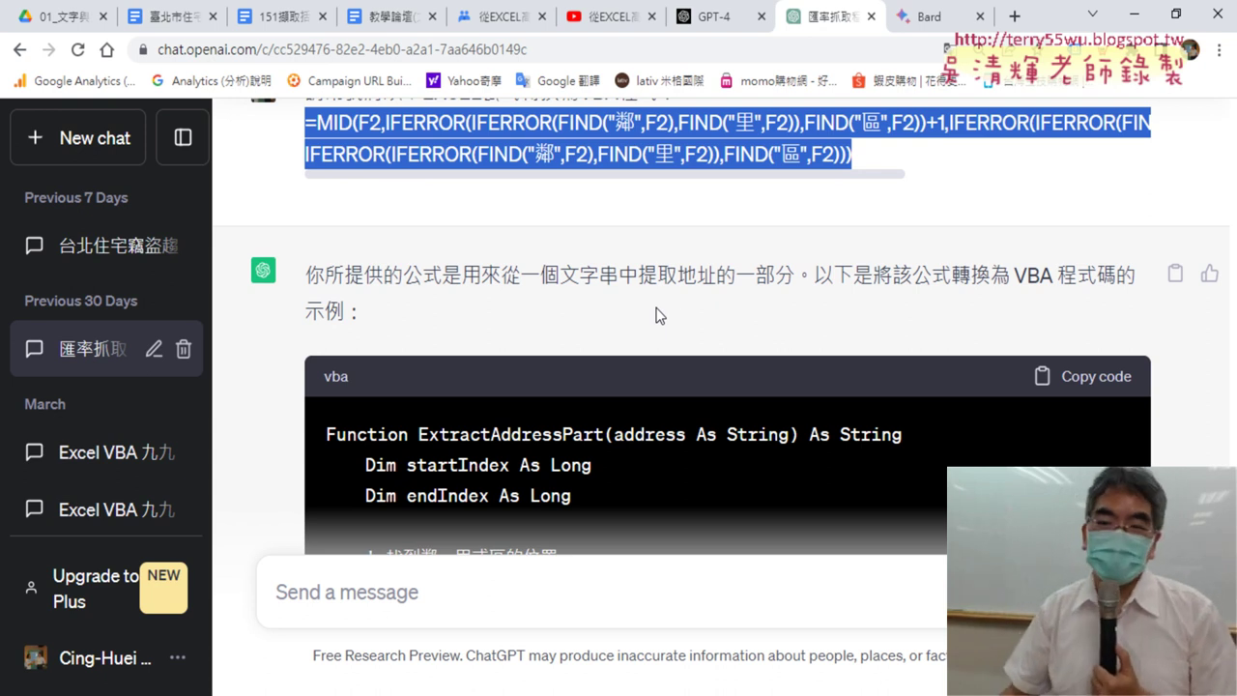
- Review the ExtractAddressPart VBA answer, copy its code block, and switch to the VBA editor
scroll(698, 286, down, 1)
scroll(698, 286, down, 1)
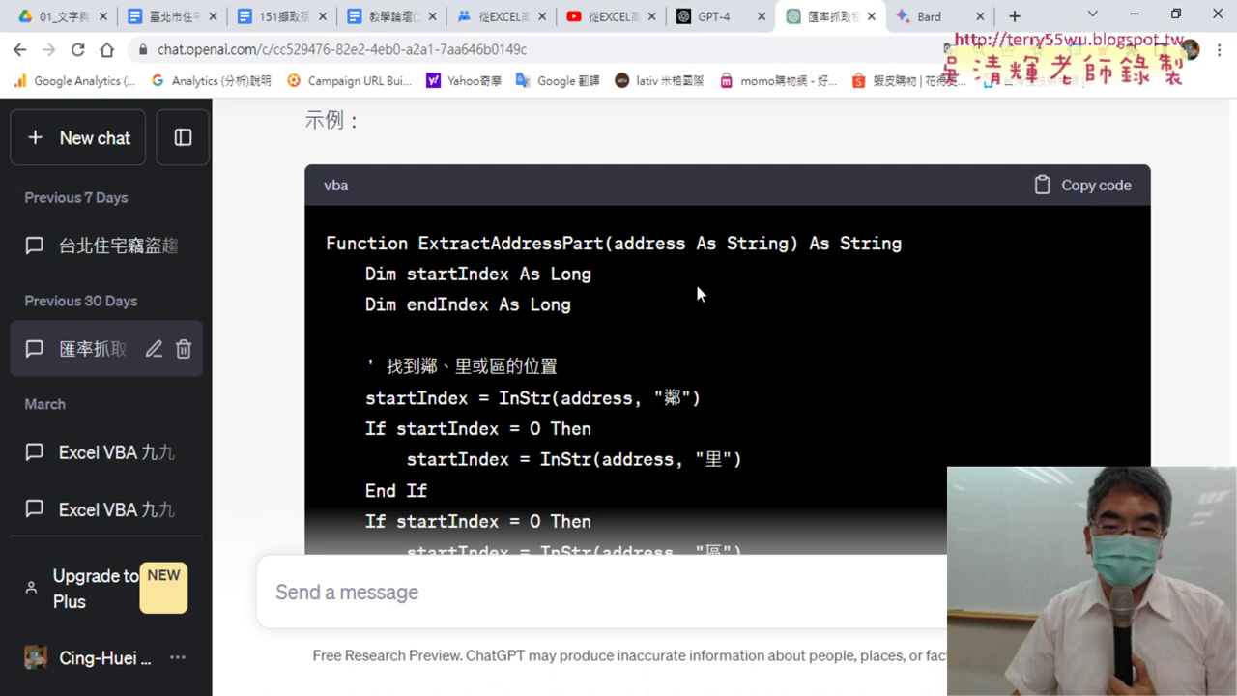
scroll(698, 288, down, 1)
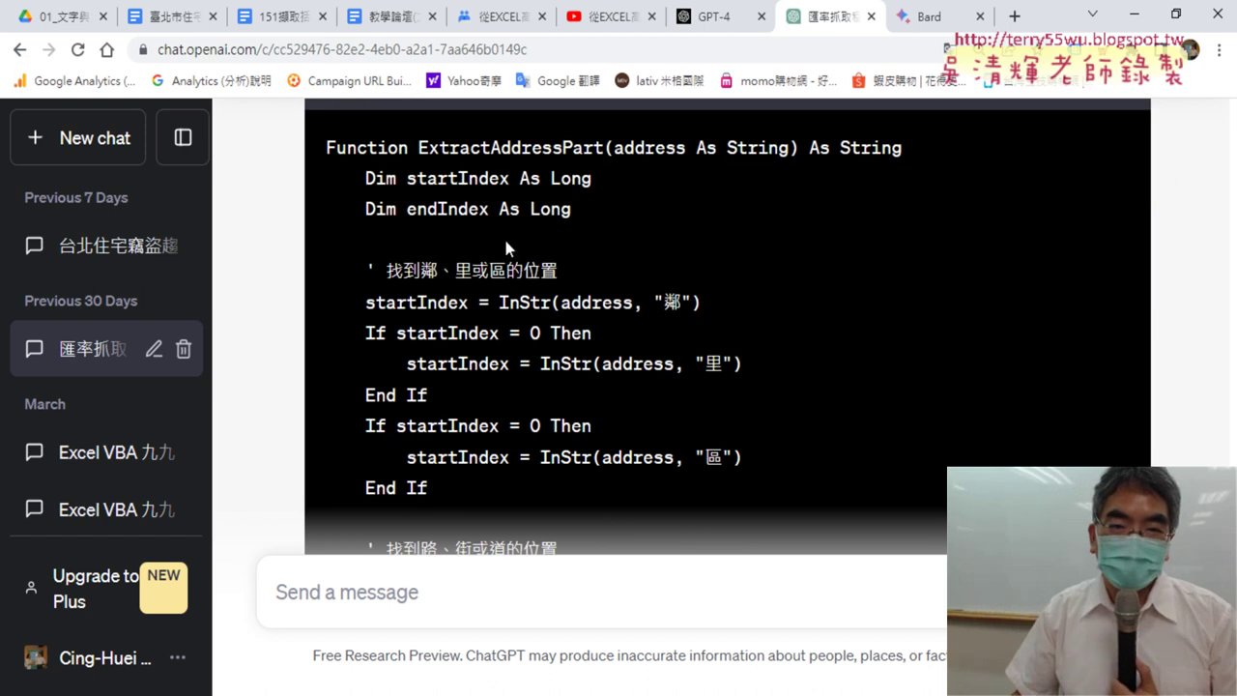
scroll(389, 201, up, 1)
scroll(416, 220, up, 1)
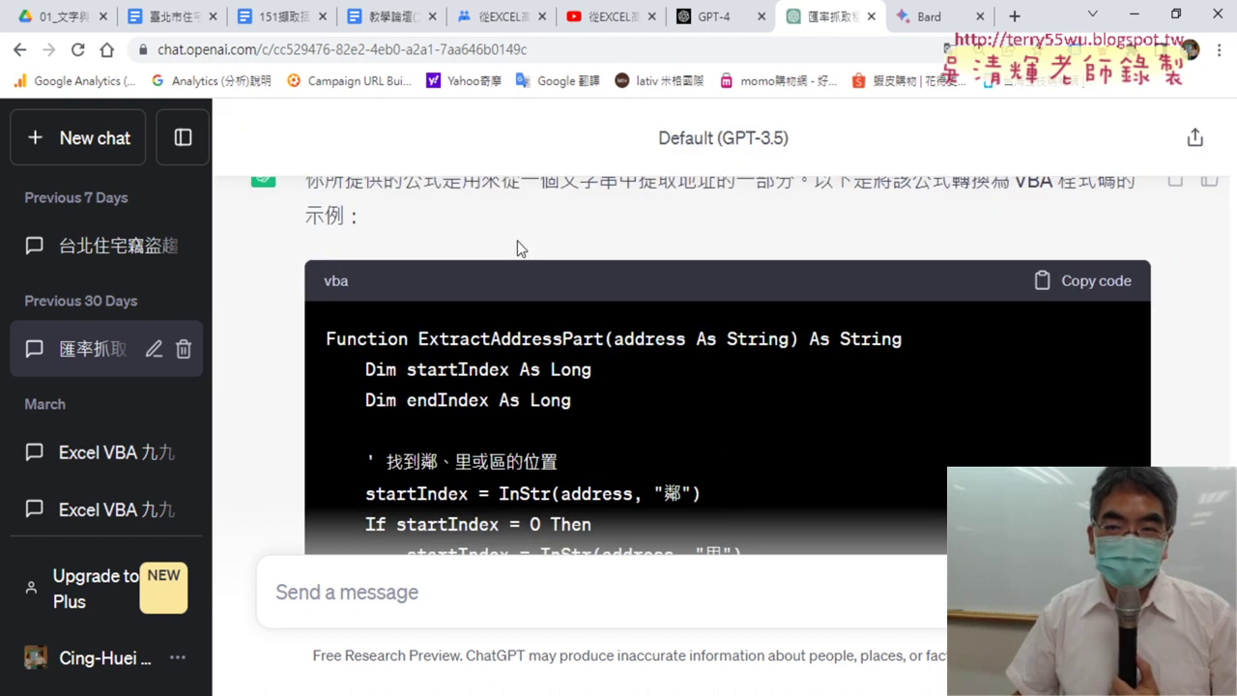
scroll(606, 267, up, 1)
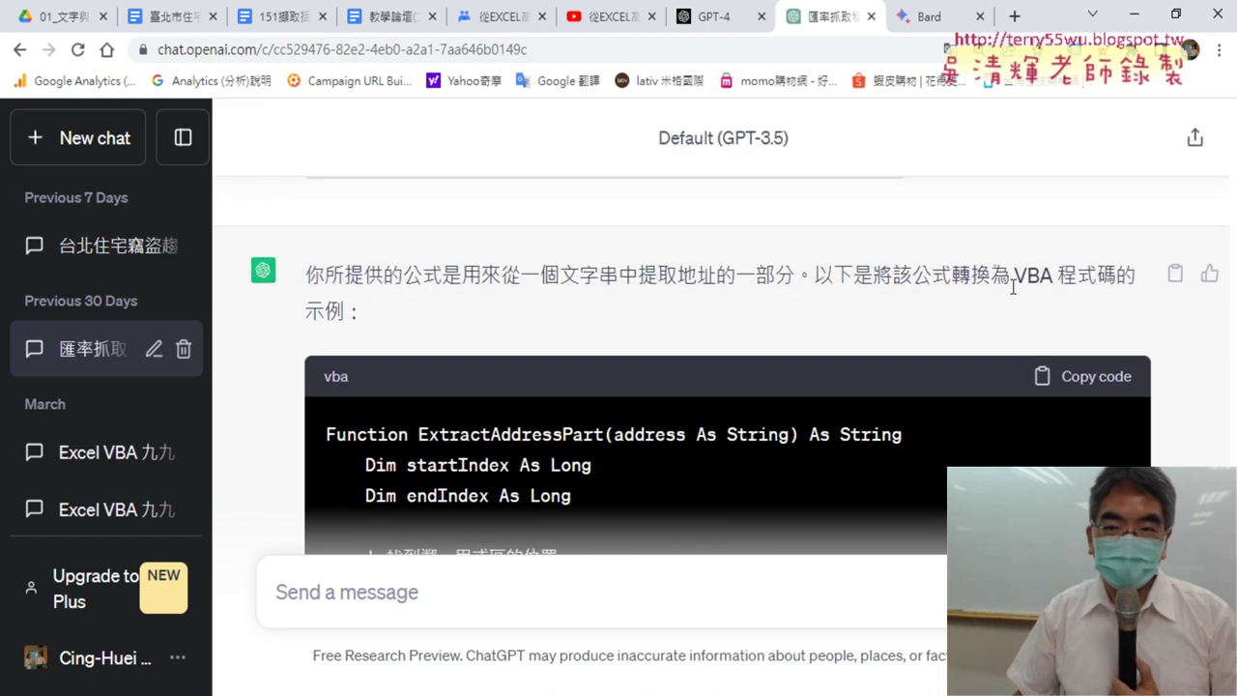
scroll(869, 314, down, 1)
scroll(547, 271, down, 1)
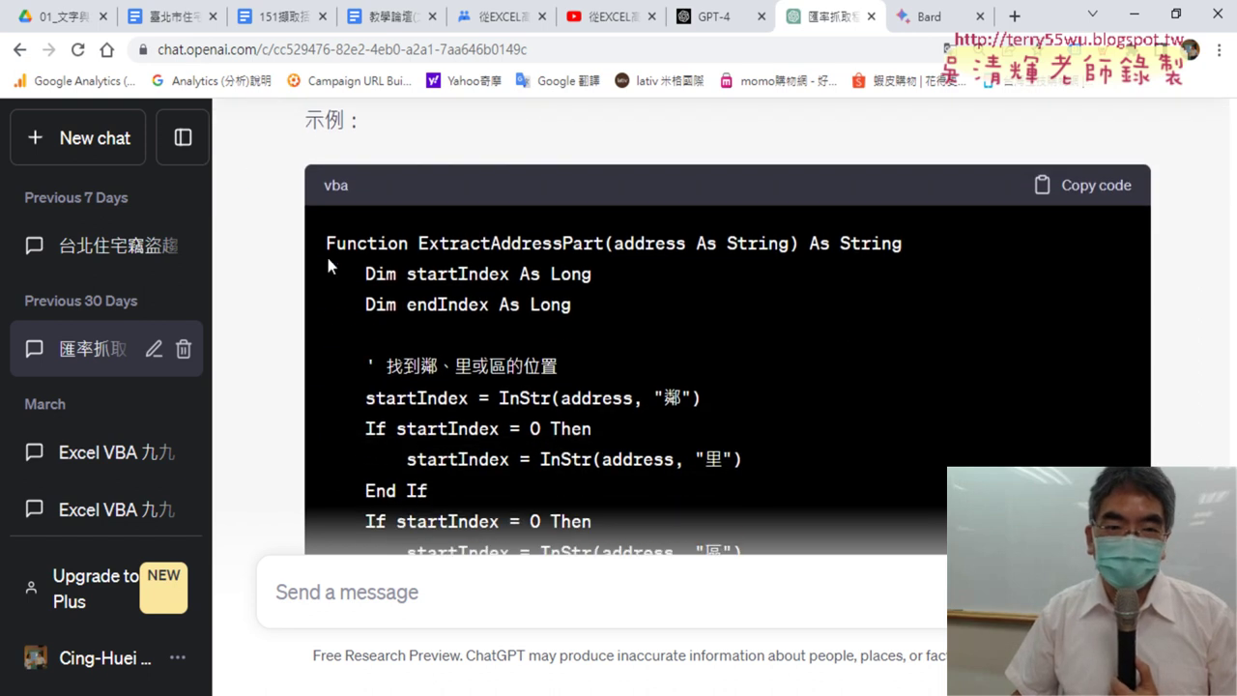
drag(324, 242, 399, 247)
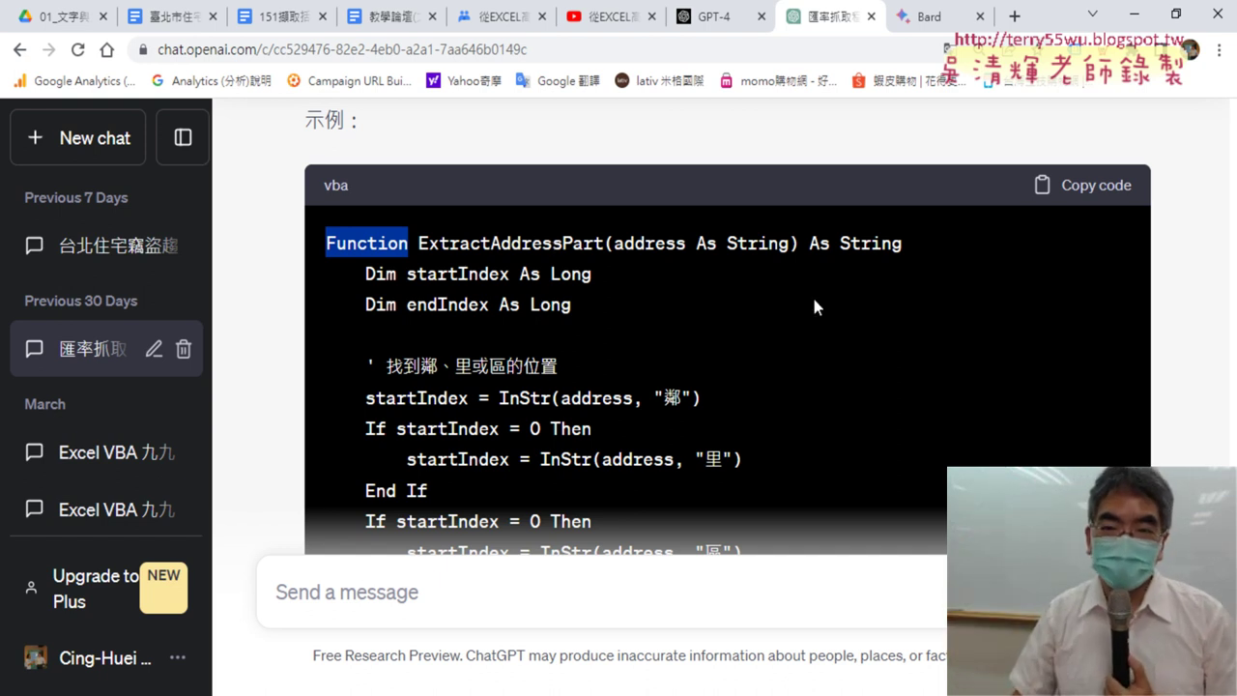
click(1089, 196)
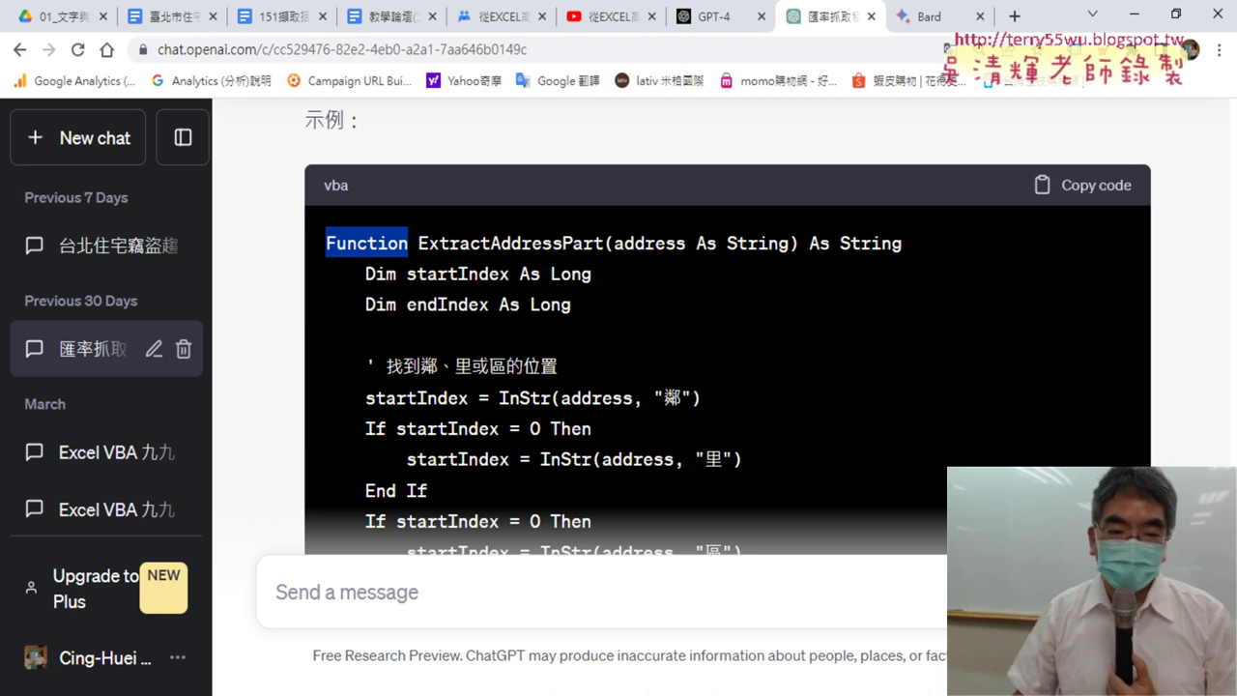
key(alt+Tab)
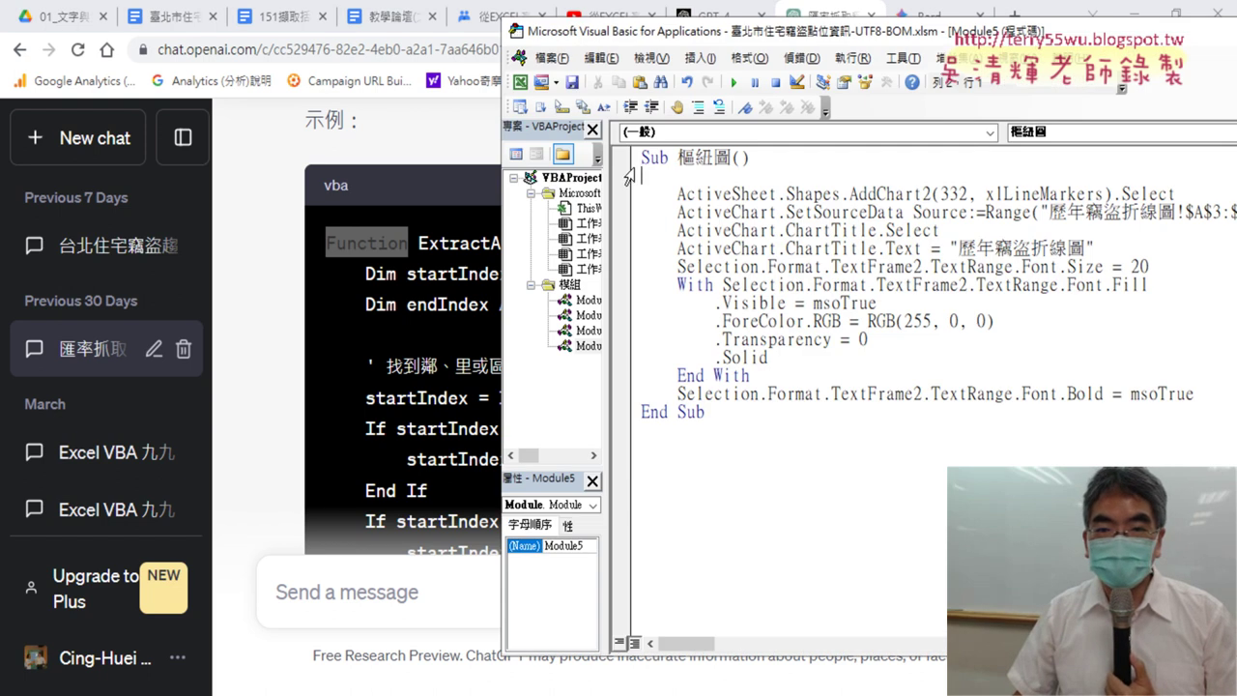
- Insert a new empty module into the 模組 folder
click(683, 434)
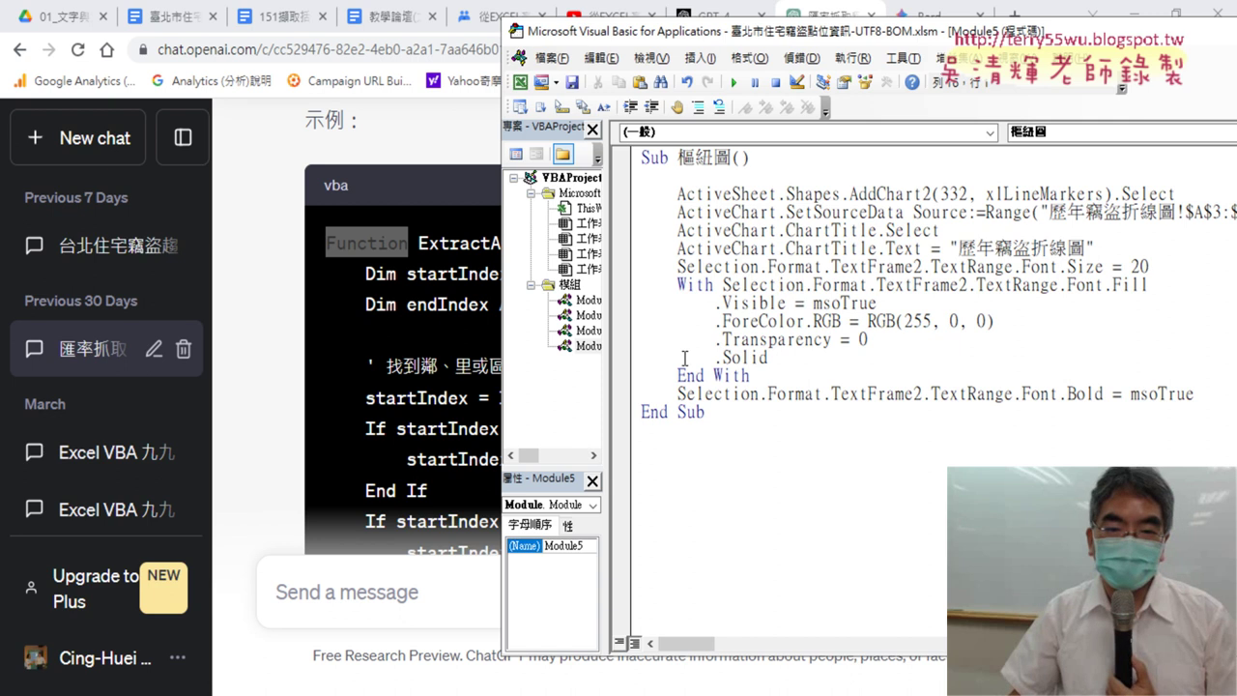
right_click(569, 285)
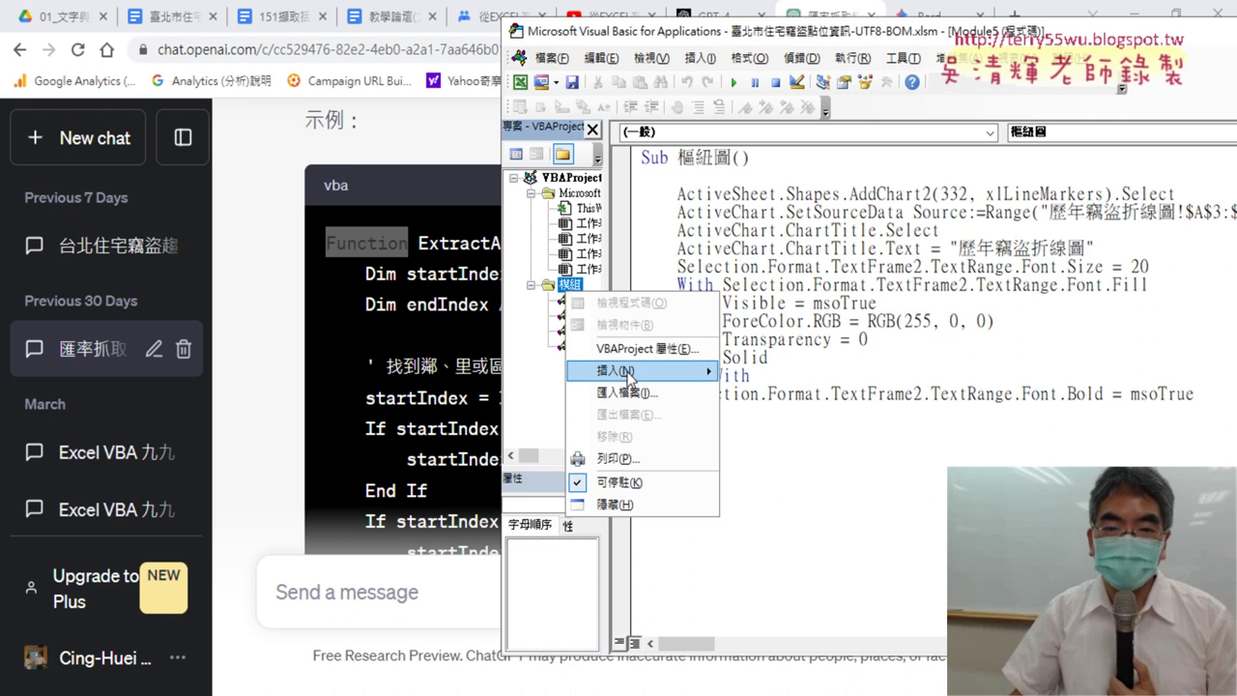
mouse_move(637, 370)
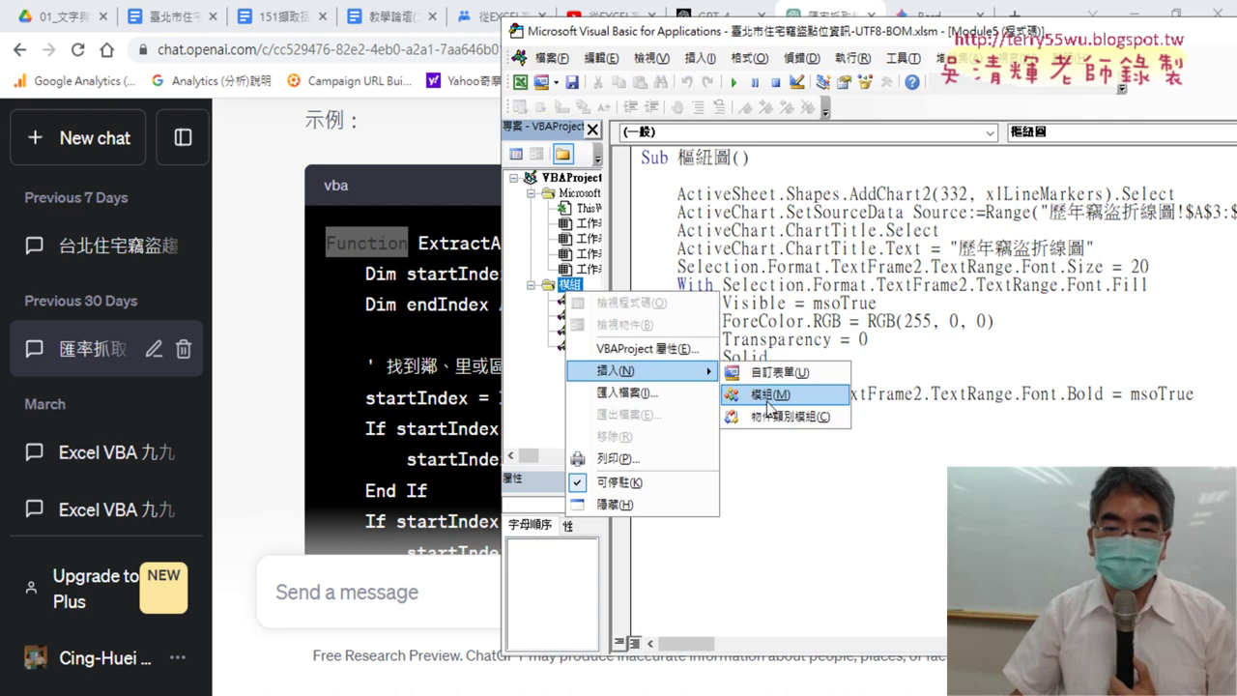
click(769, 397)
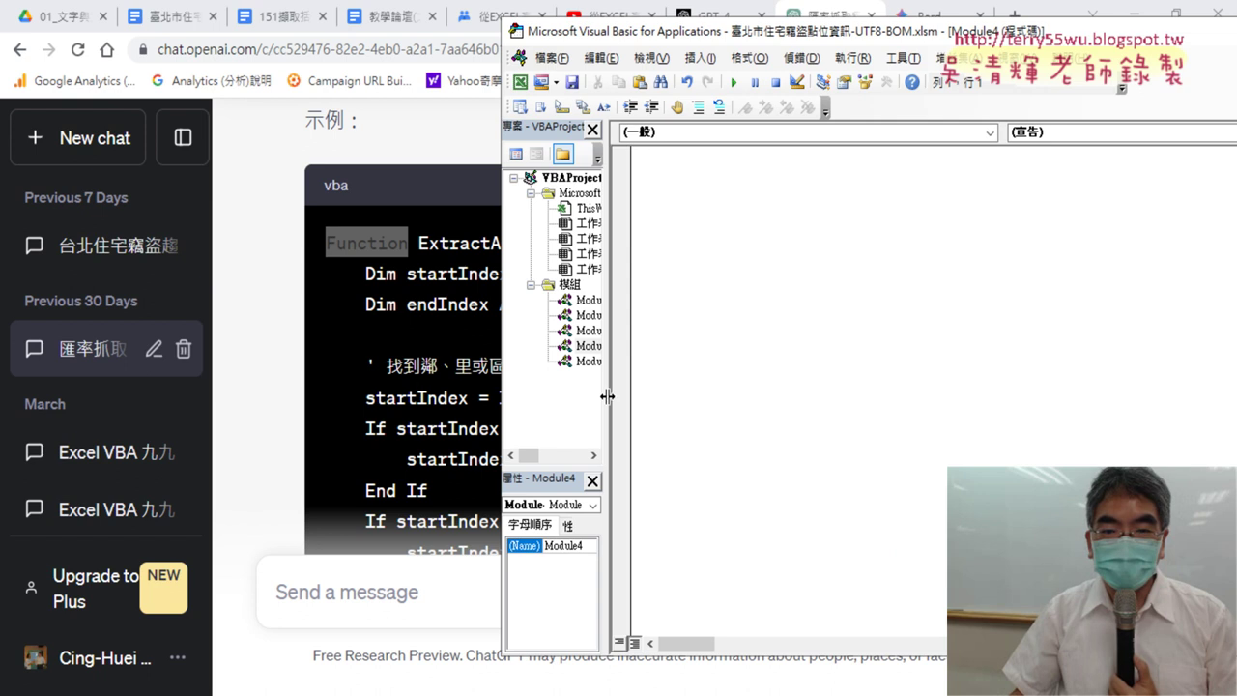
- Open Module4's code window and paste the ExtractAddressPart function into it
drag(607, 396, 681, 399)
double_click(594, 362)
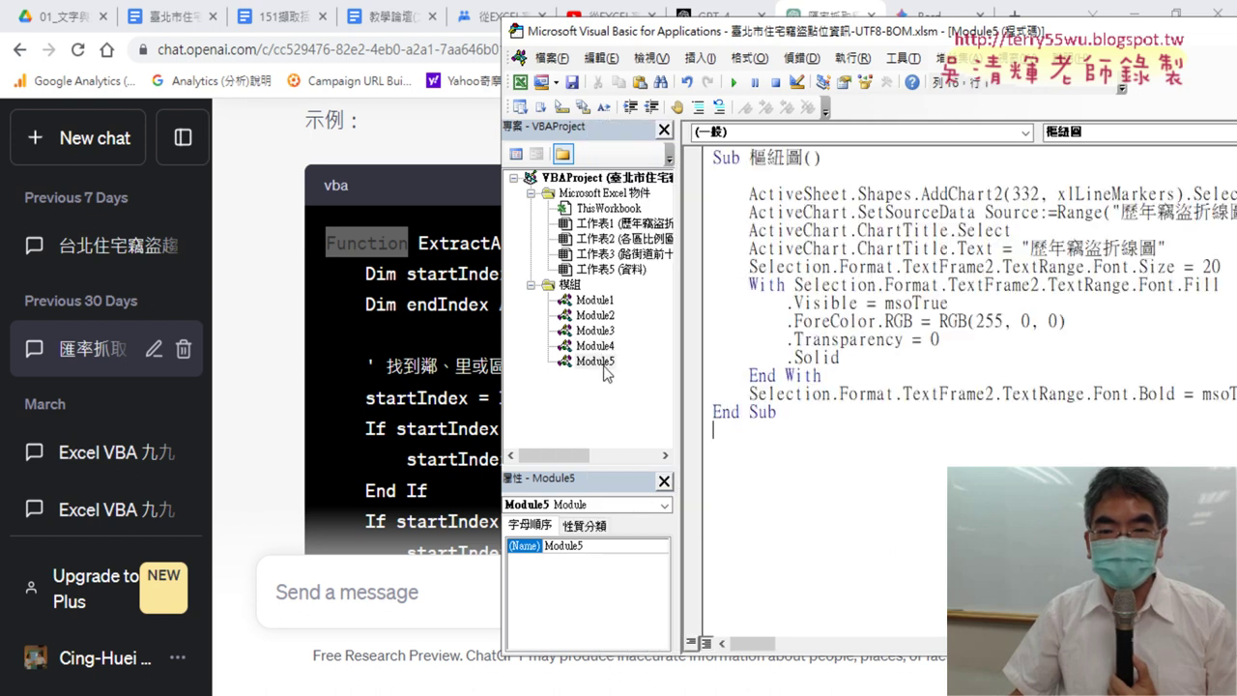
double_click(599, 364)
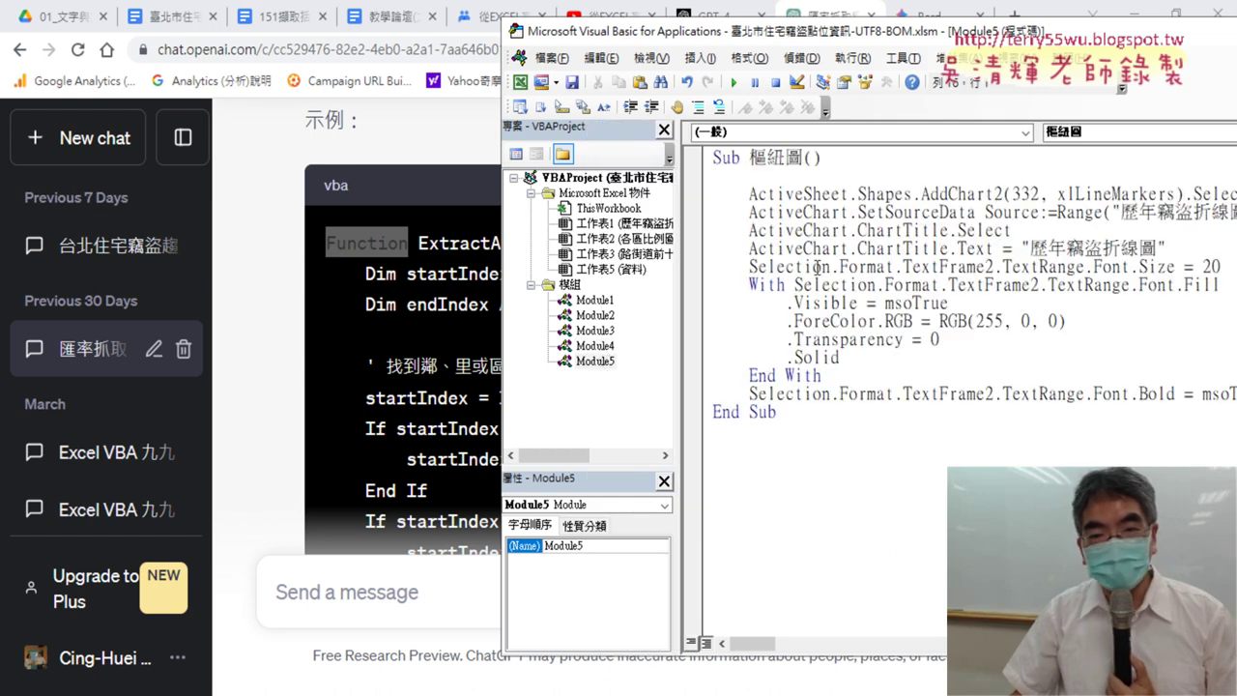
double_click(594, 346)
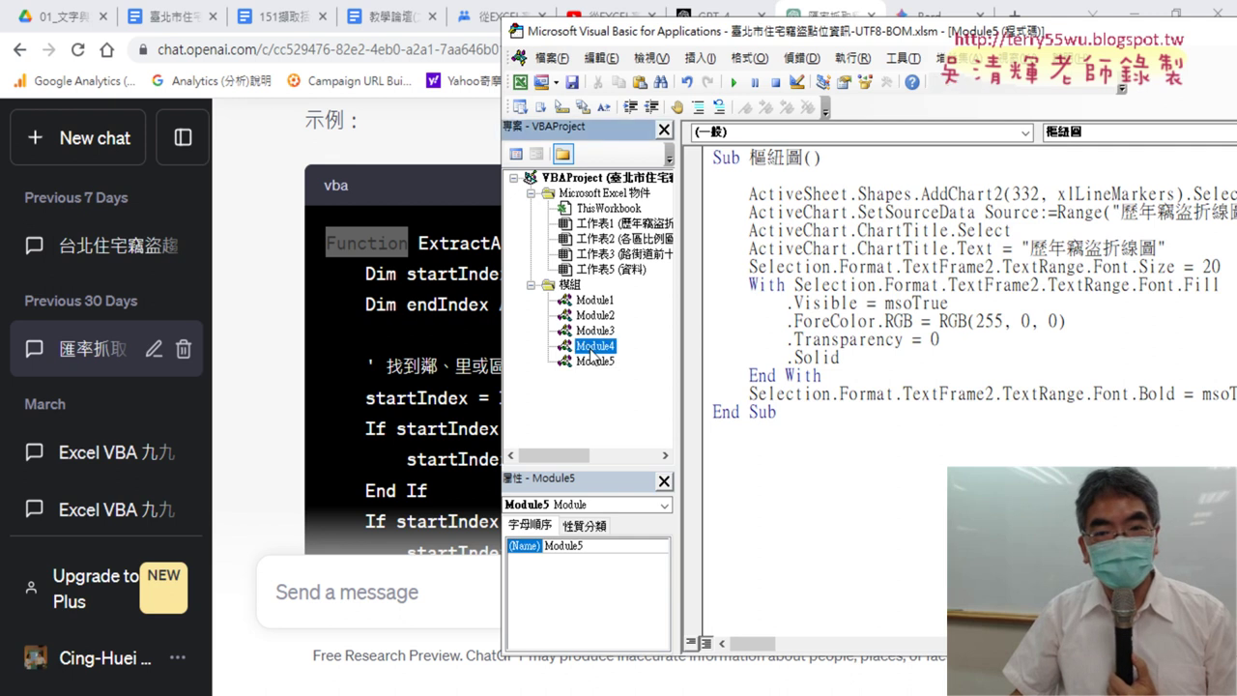
right_click(756, 181)
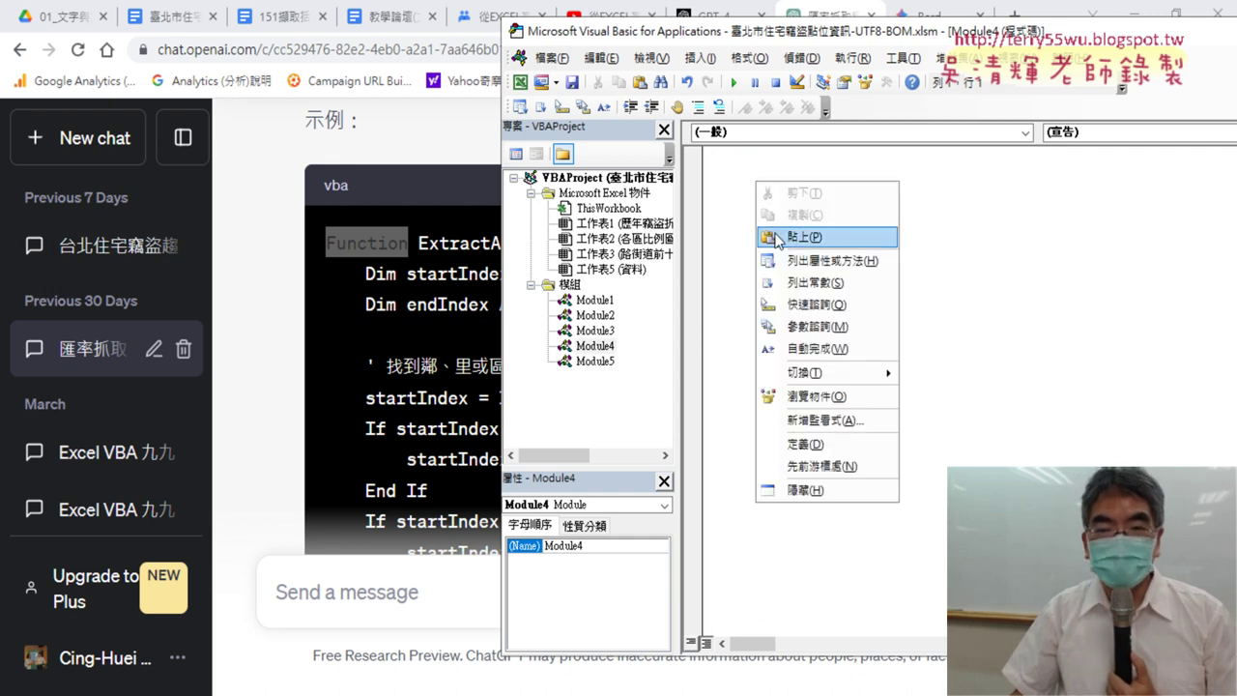
click(776, 238)
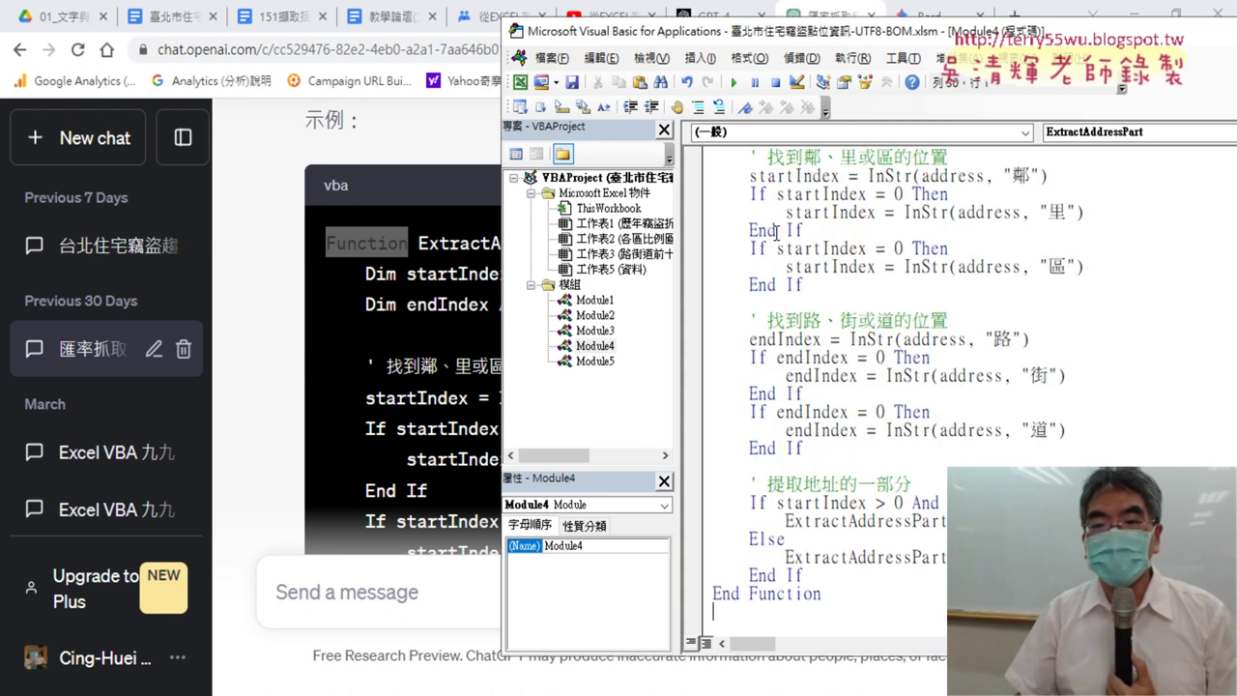
scroll(776, 232, up, 2)
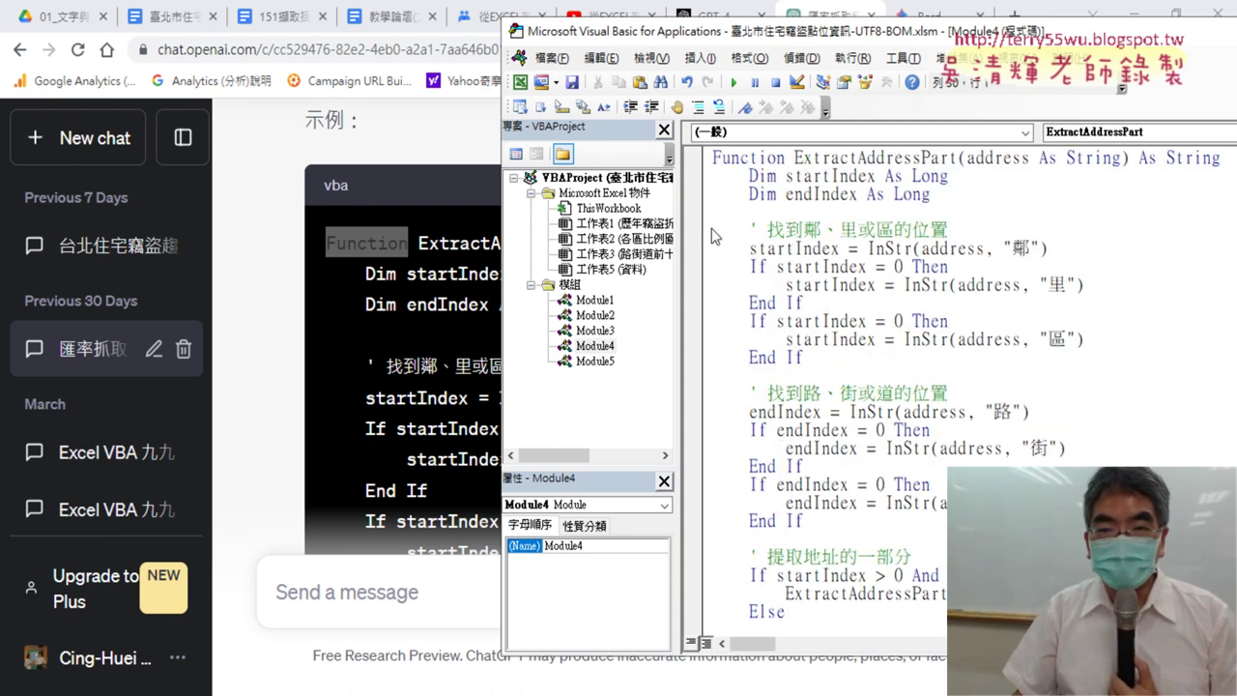
- Narrow the project panes to widen the code and check the Function line
drag(676, 234, 637, 226)
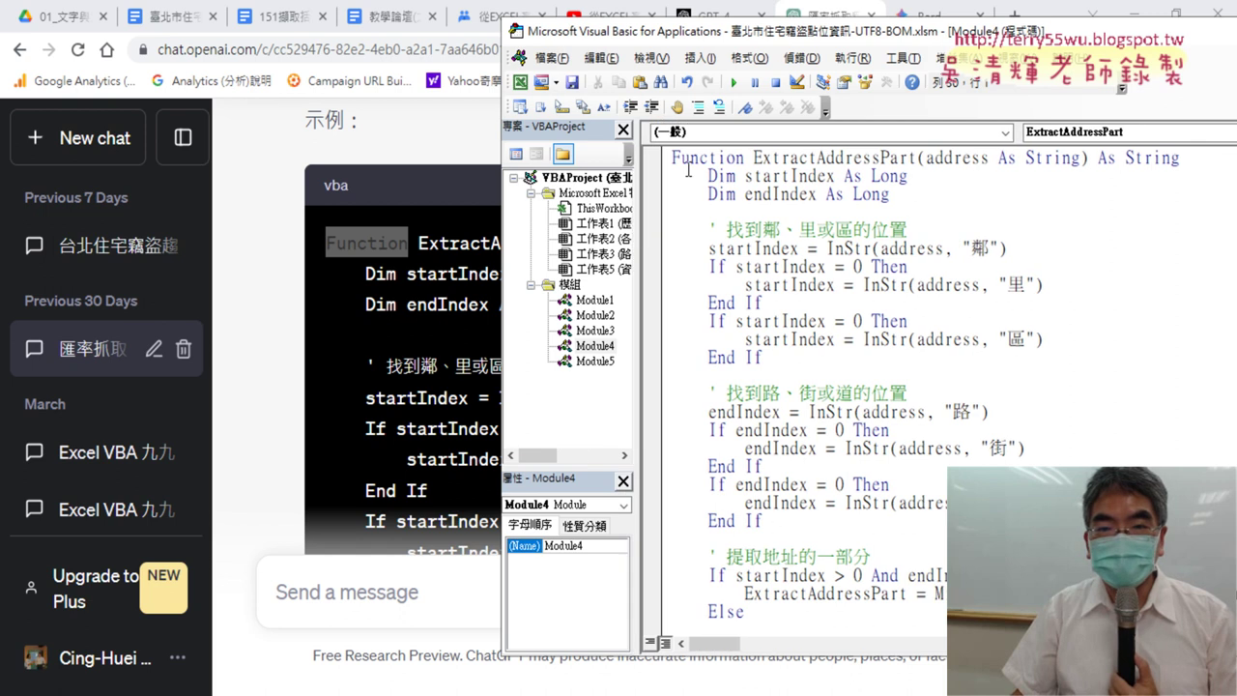
drag(675, 156, 736, 155)
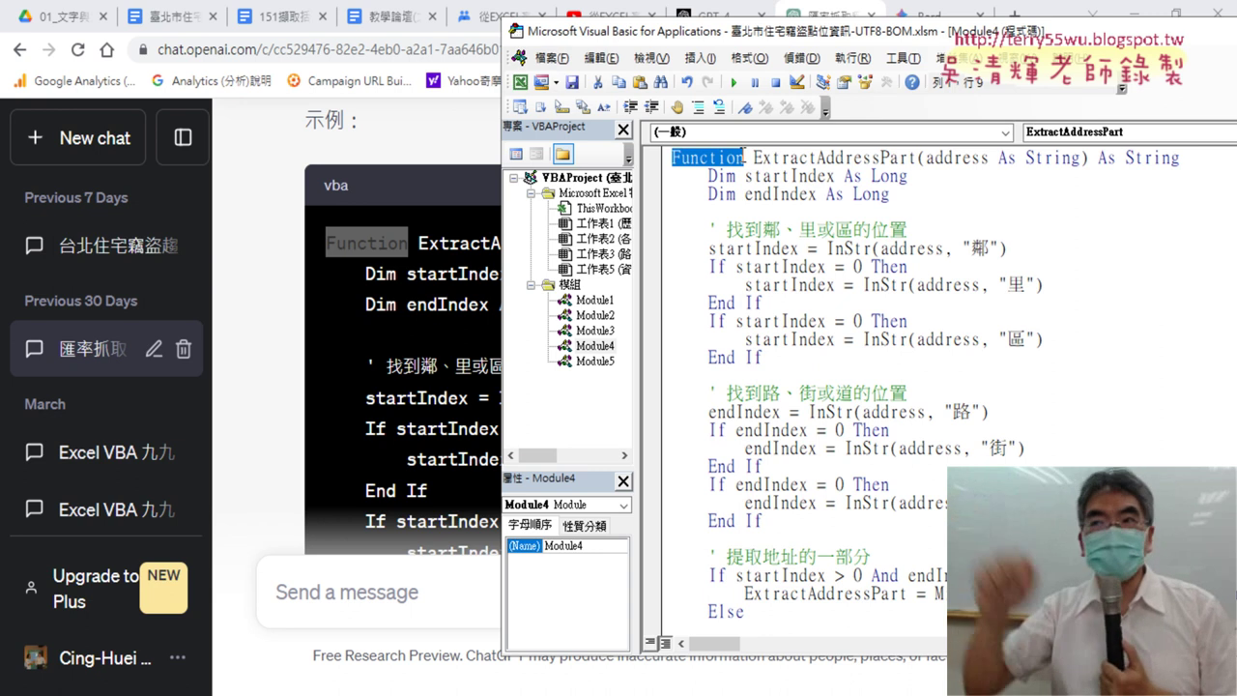
click(746, 157)
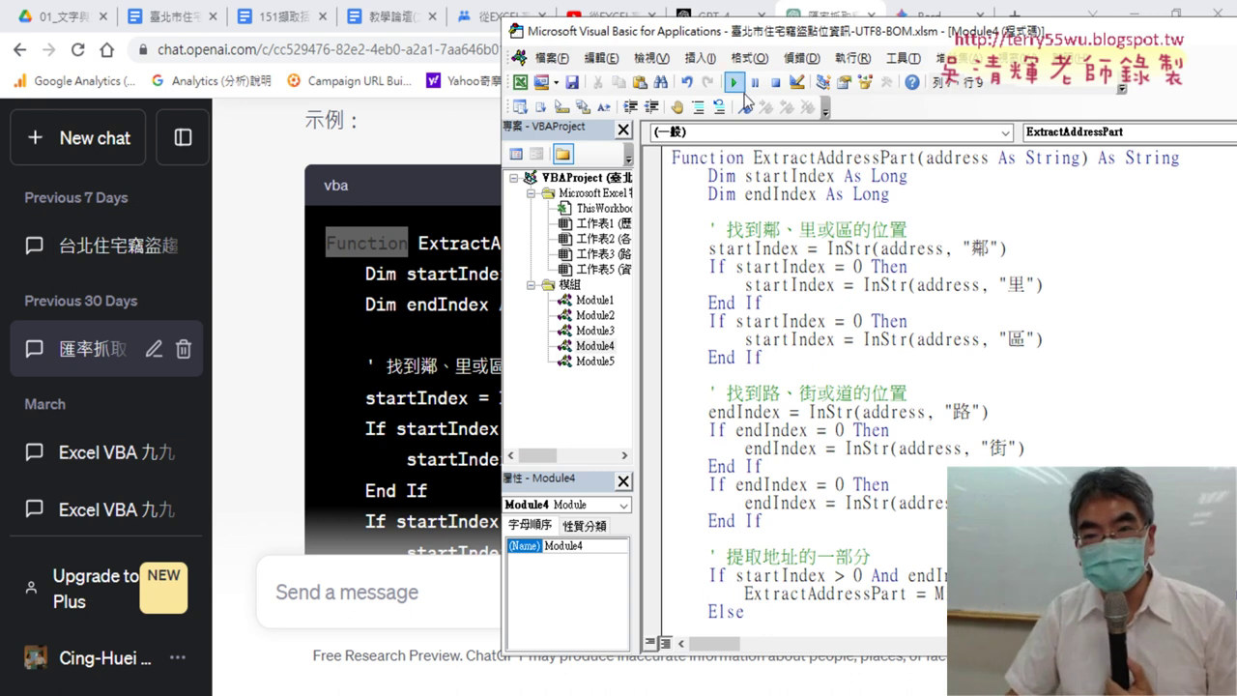
- Look at the Macros list, close it, and minimize the browser to reveal Excel
click(734, 84)
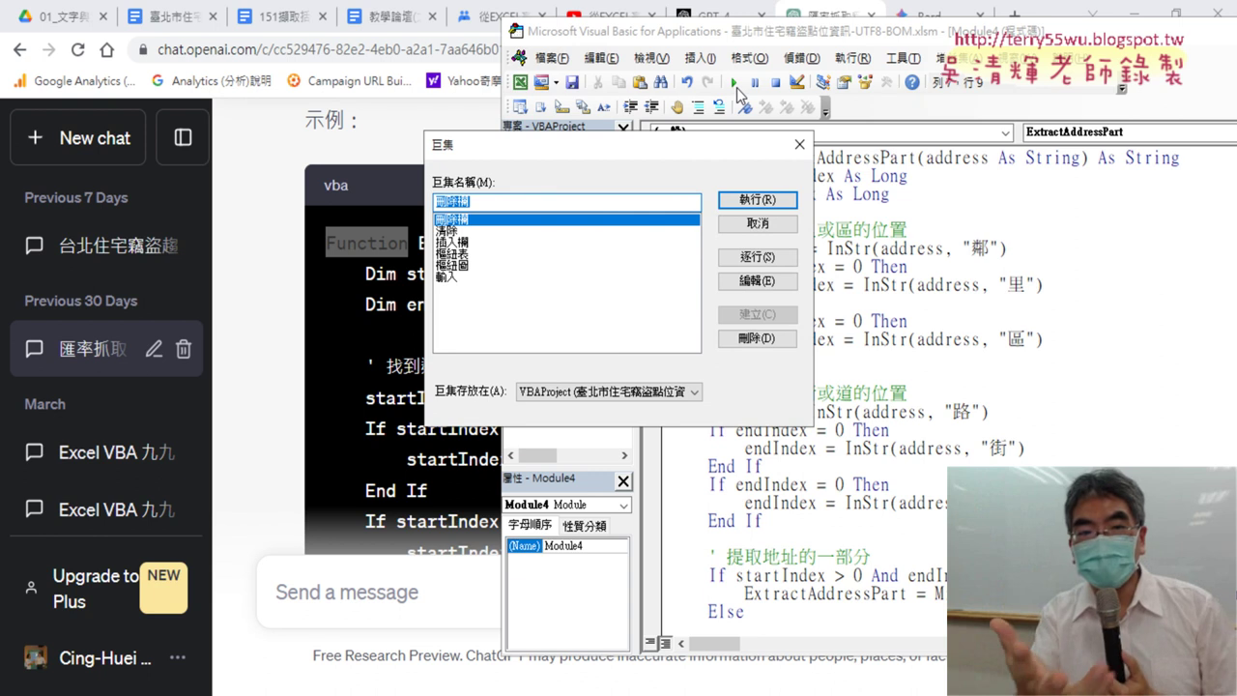
click(799, 147)
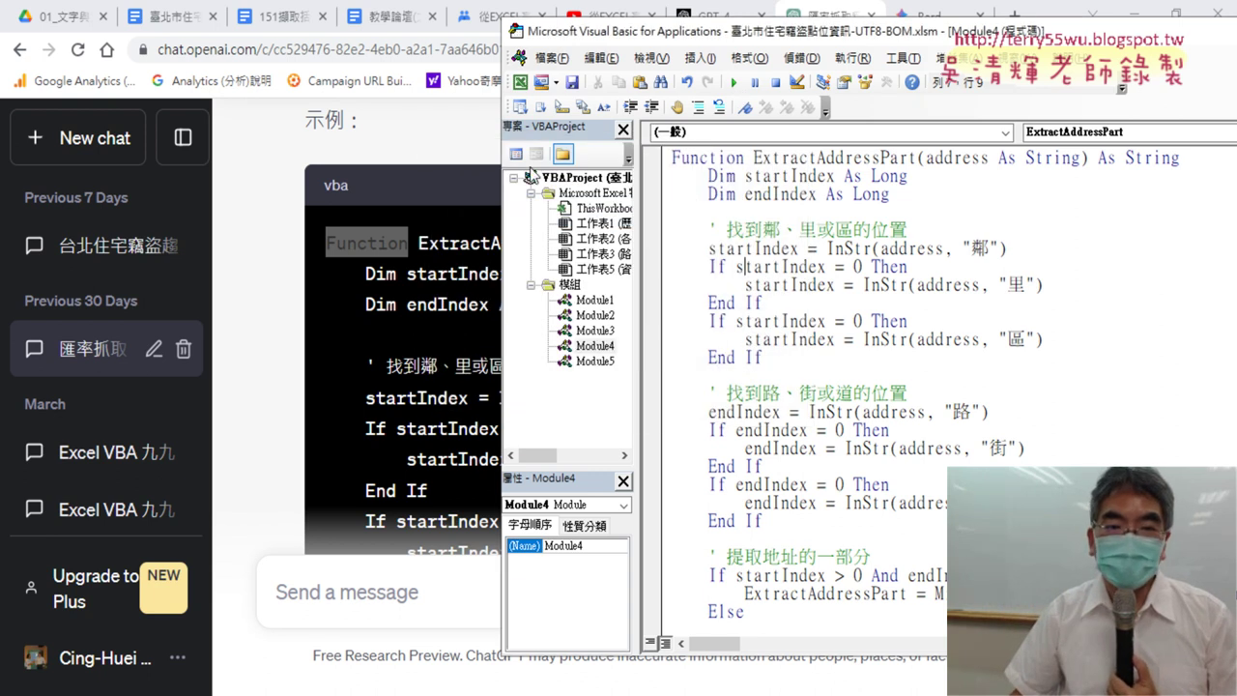
click(1150, 12)
- Delete the old road-name formulas from H2 to the bottom of column H, then reselect H2
click(410, 386)
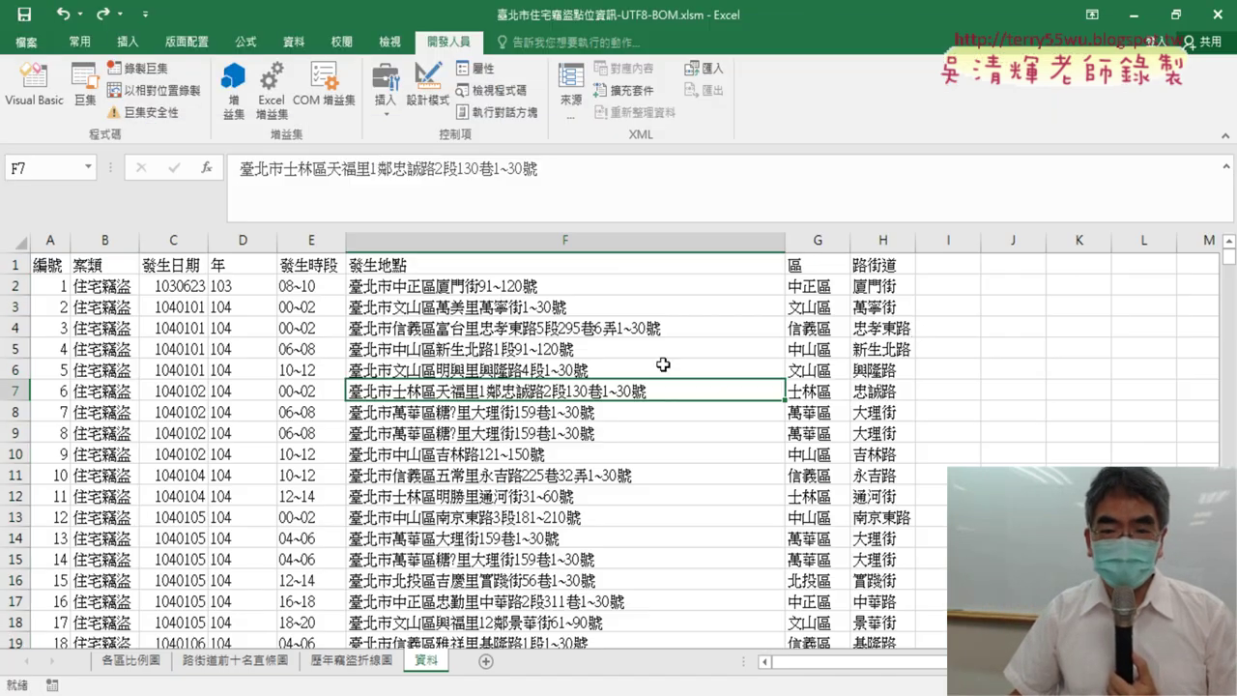
click(894, 292)
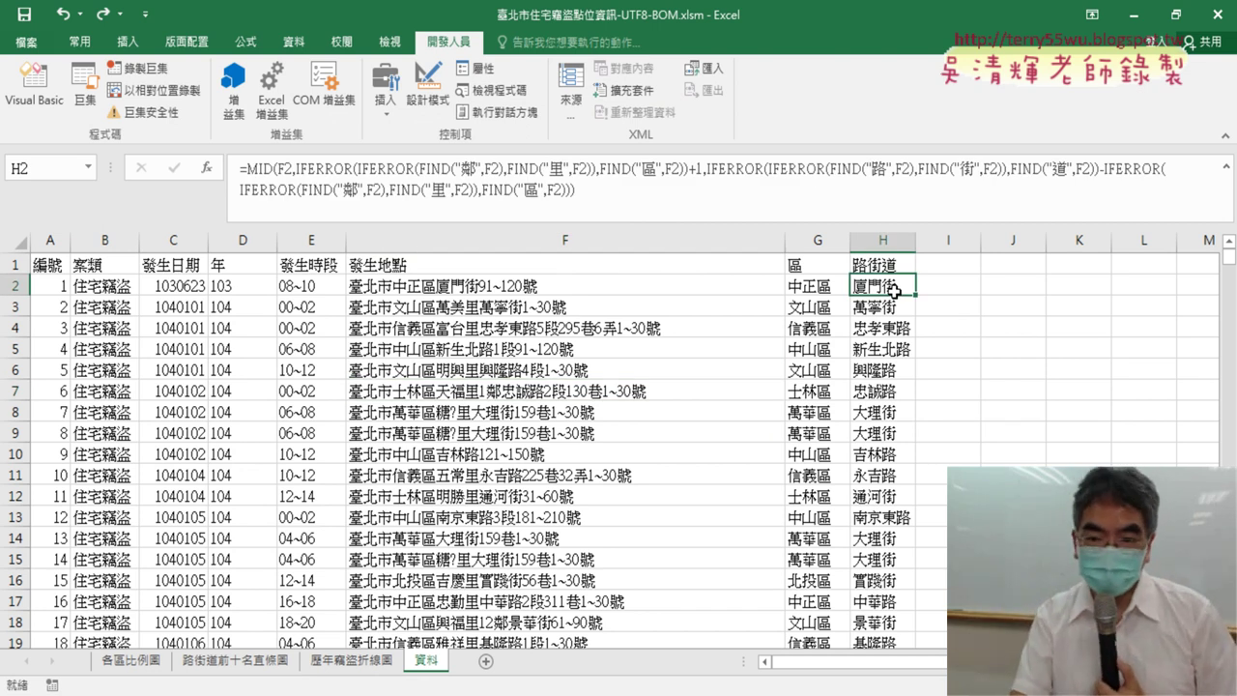
key(ctrl+shift+Down)
key(Delete)
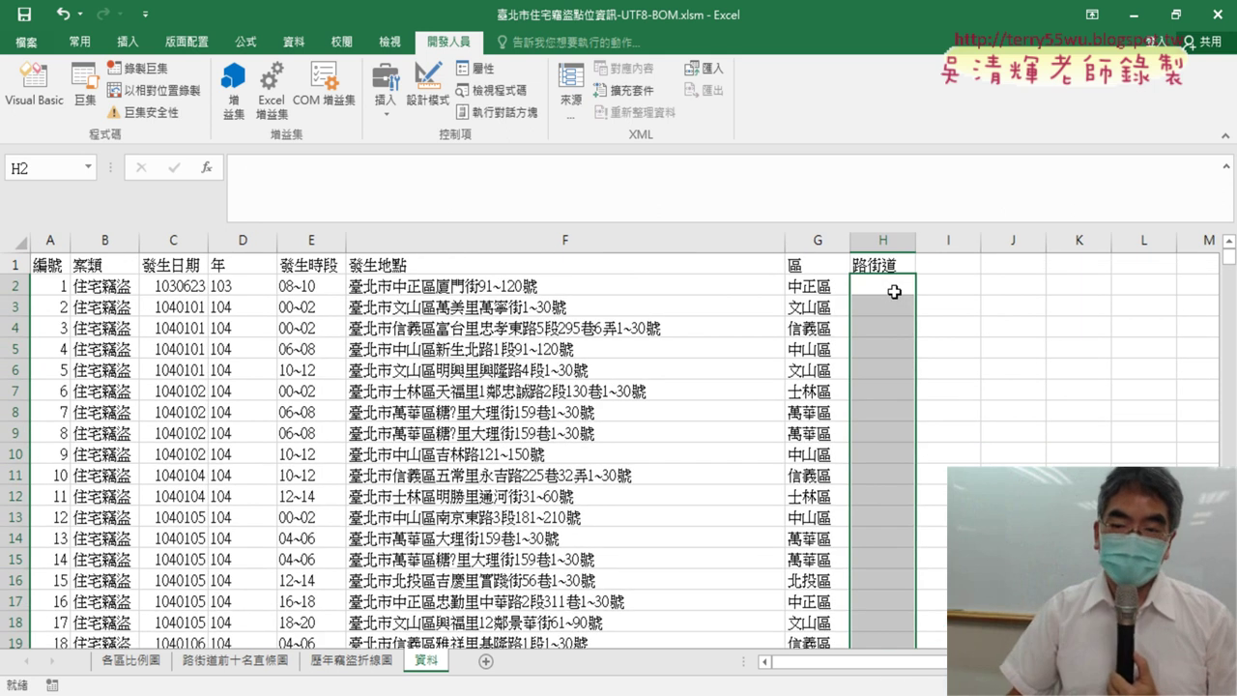
click(895, 292)
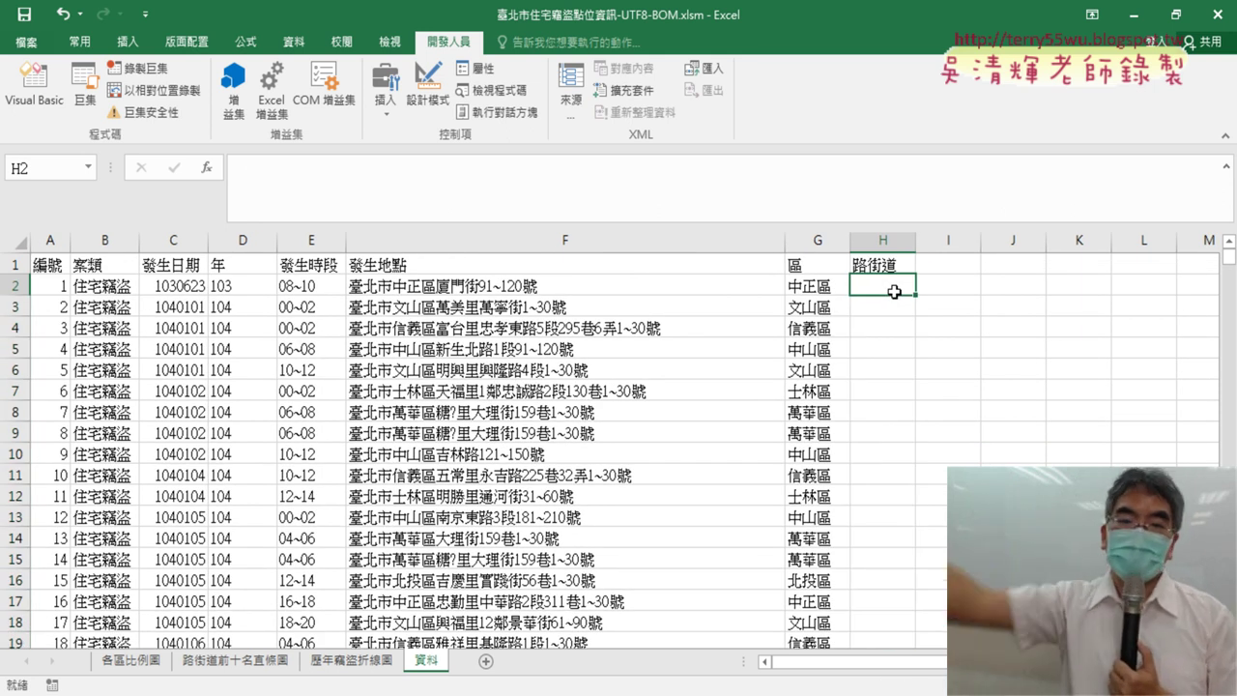
- Start Insert Function for H2, move the dialog aside, and list the 文字 category functions
click(207, 168)
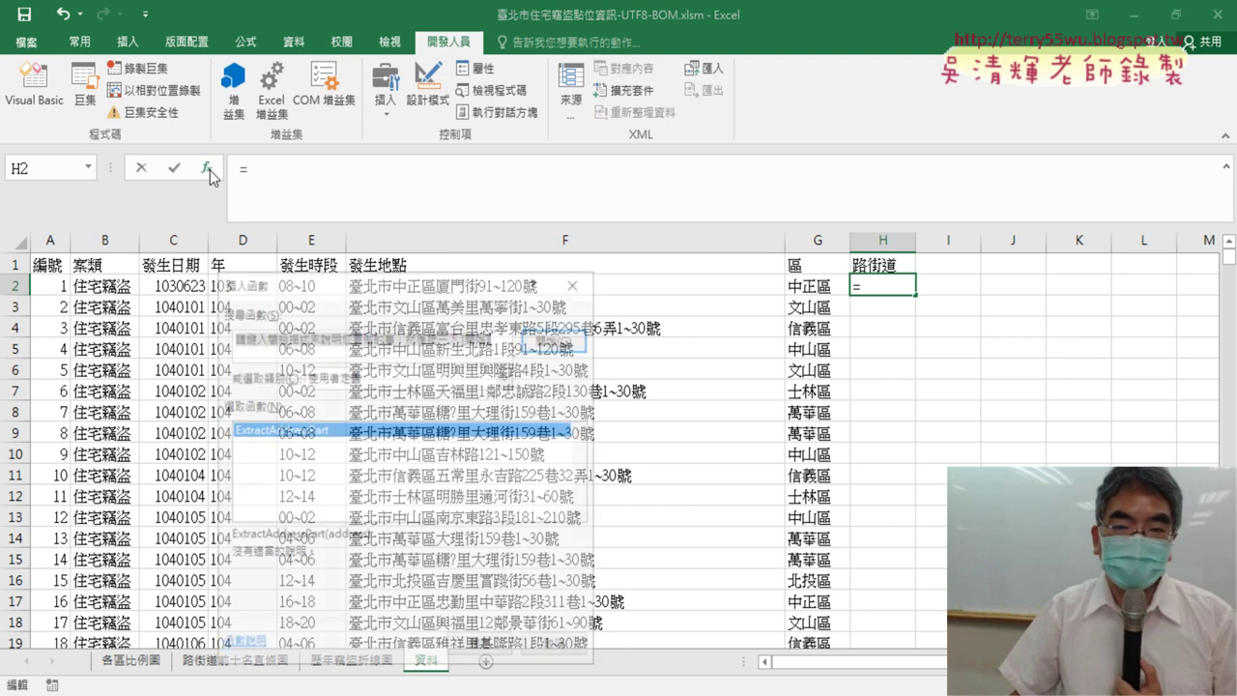
drag(367, 280, 643, 130)
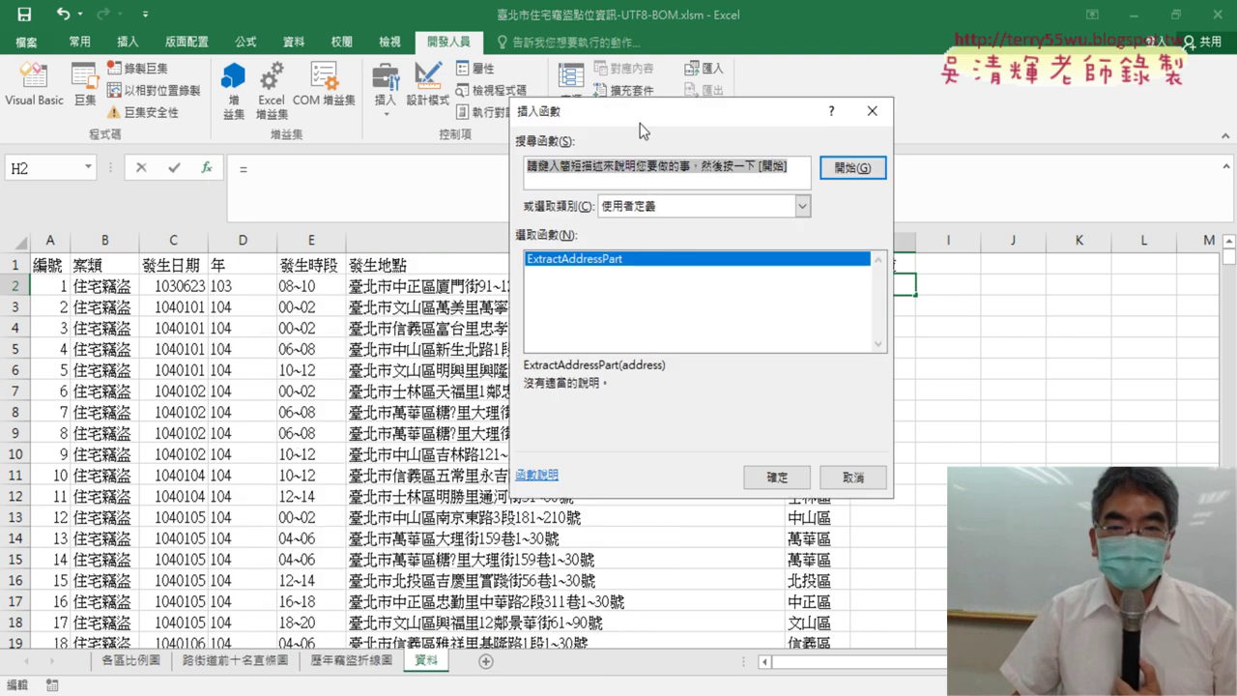
click(658, 206)
click(660, 218)
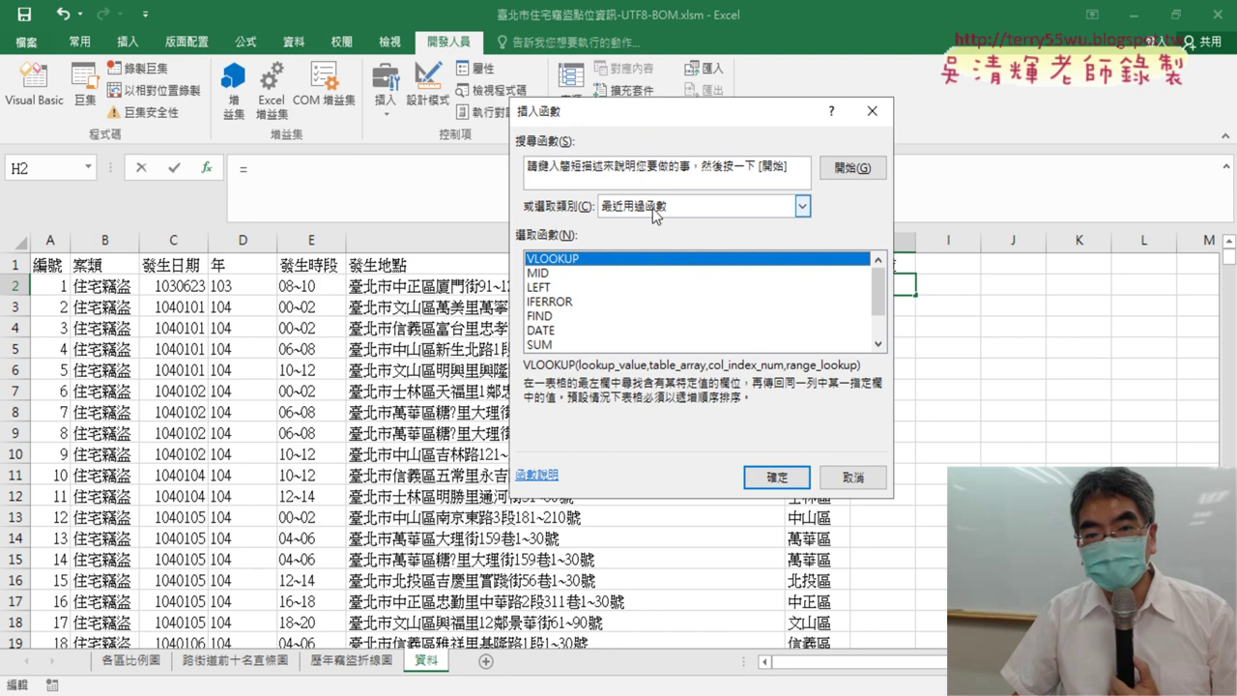
click(665, 208)
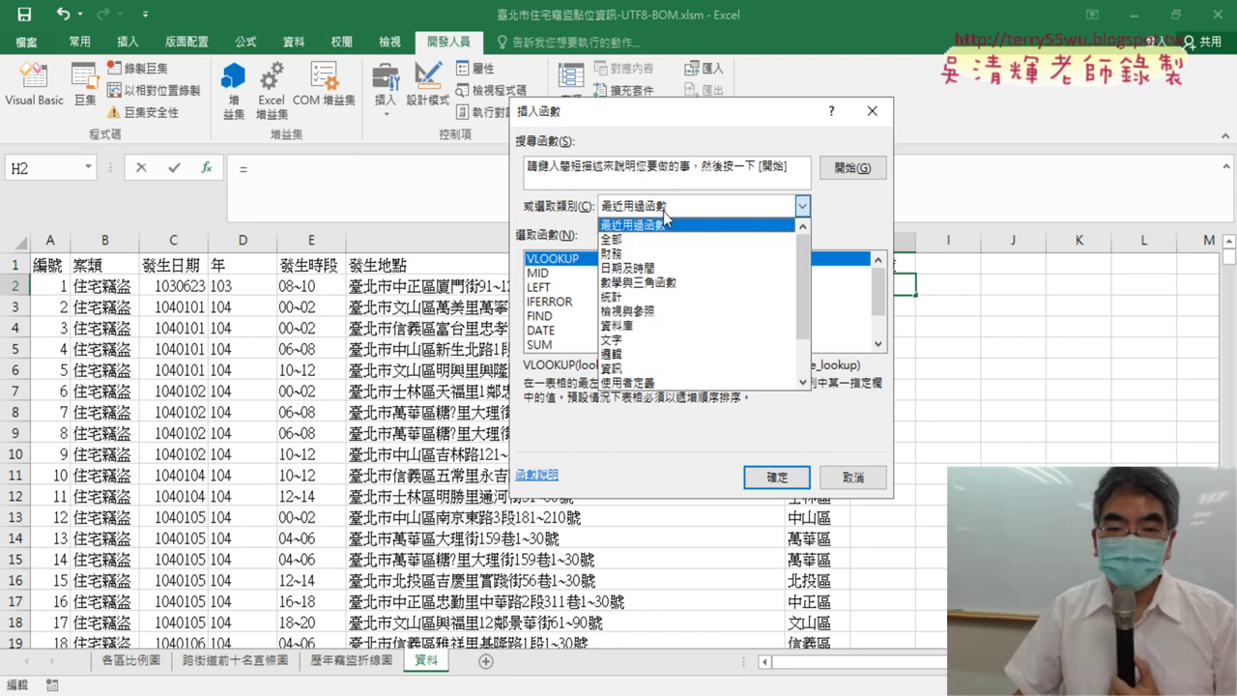
click(653, 340)
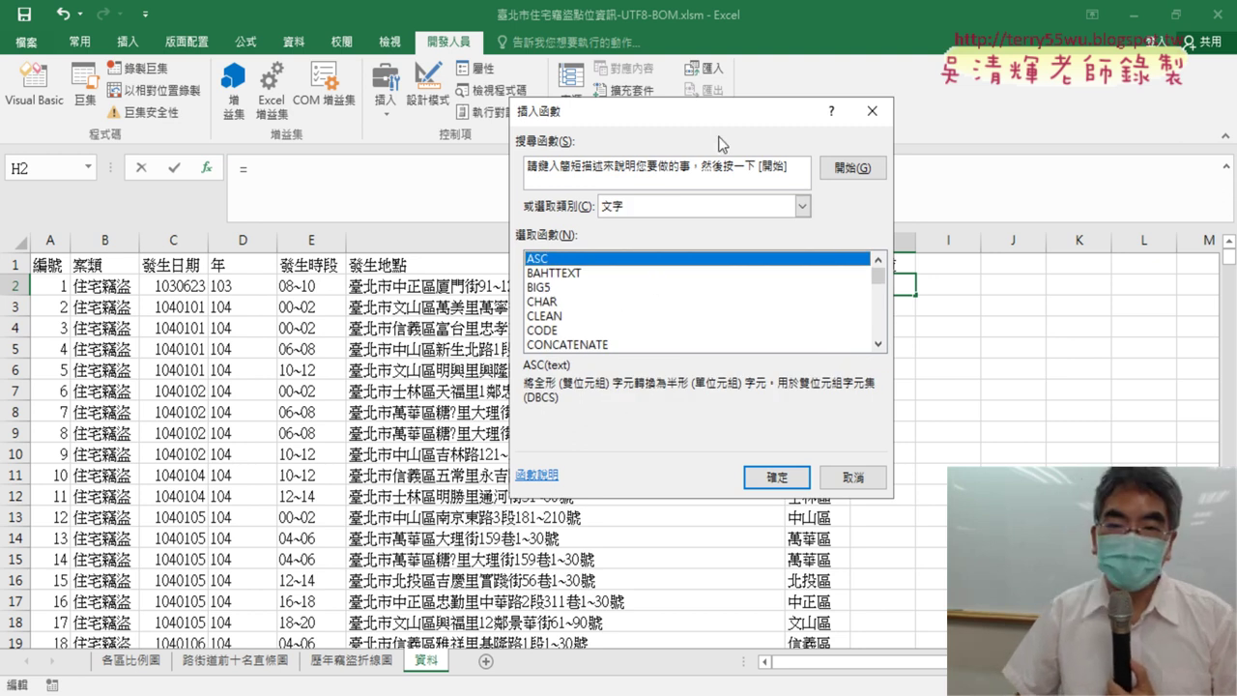
drag(720, 114, 570, 99)
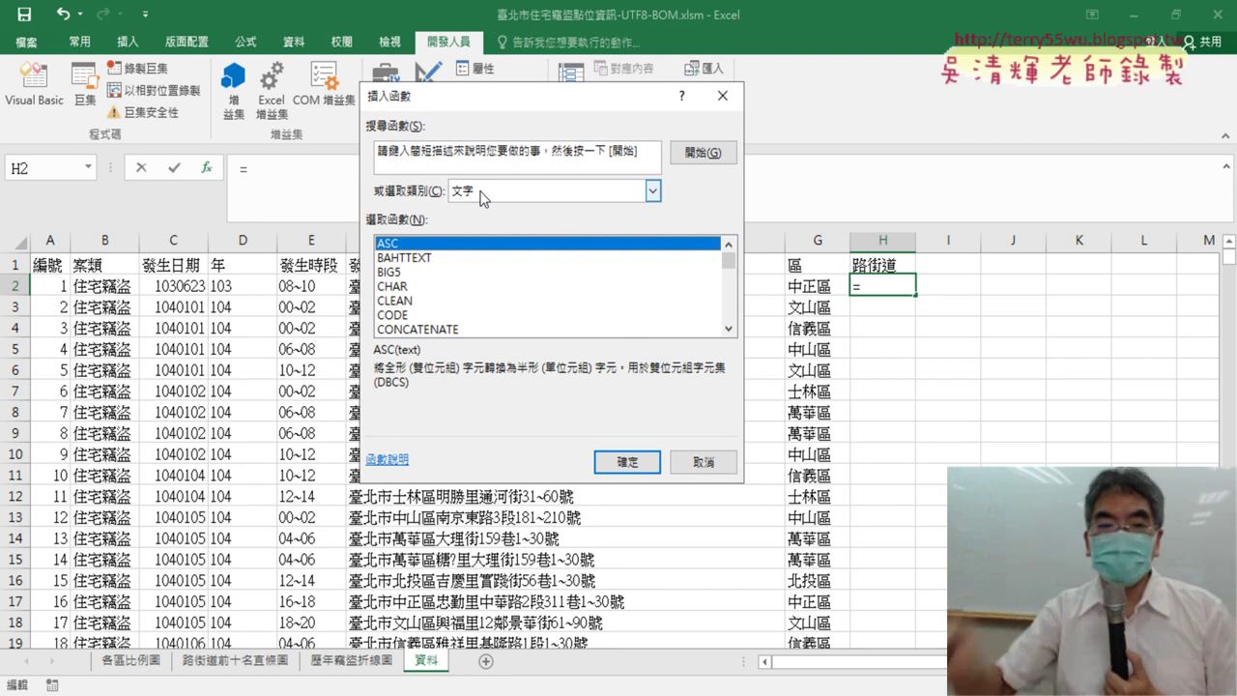
click(577, 190)
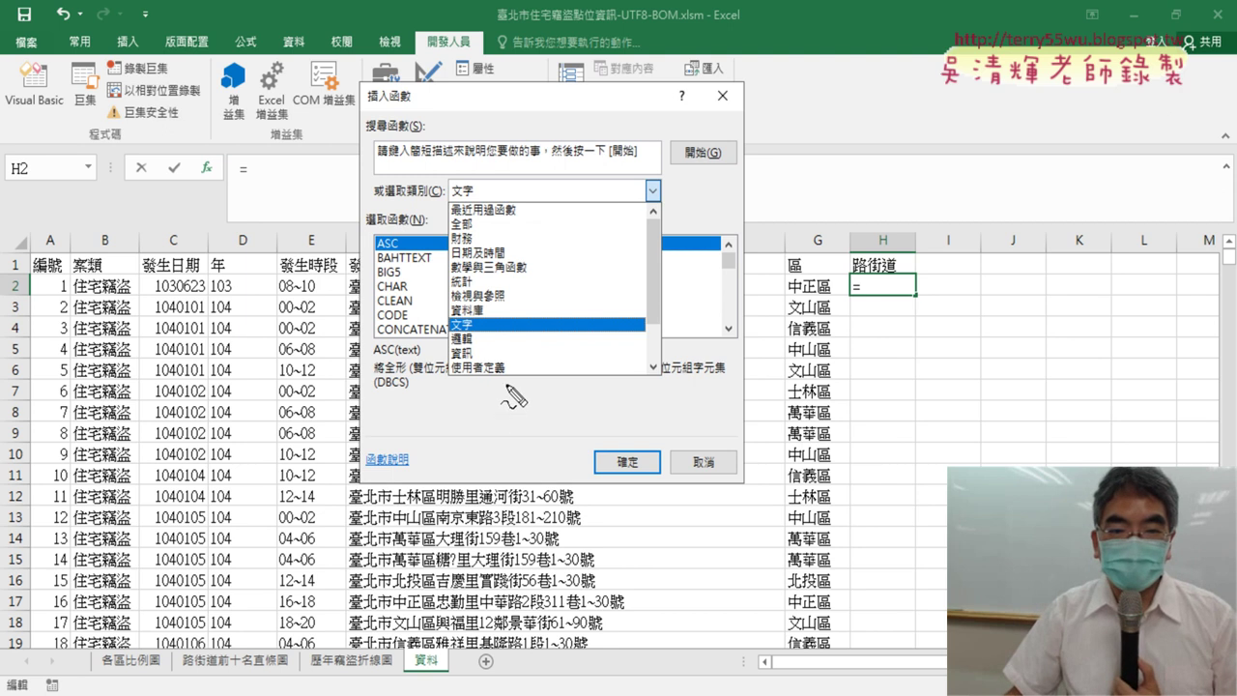
drag(512, 383, 522, 391)
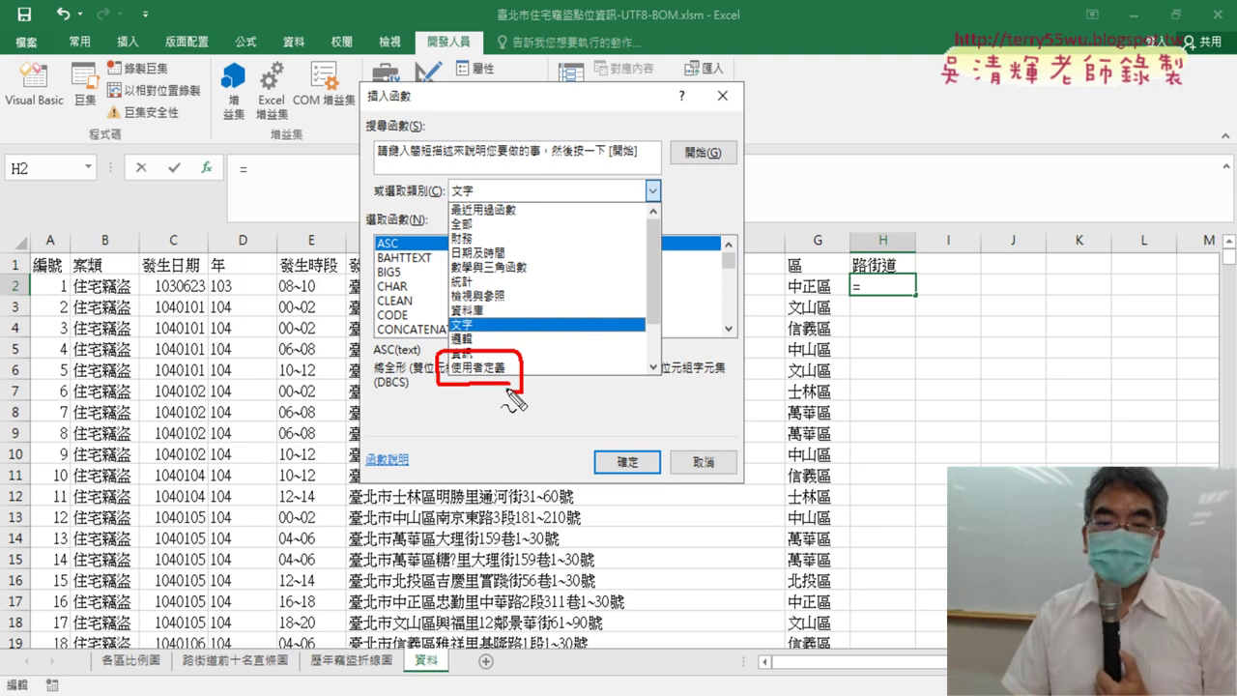
key(Escape)
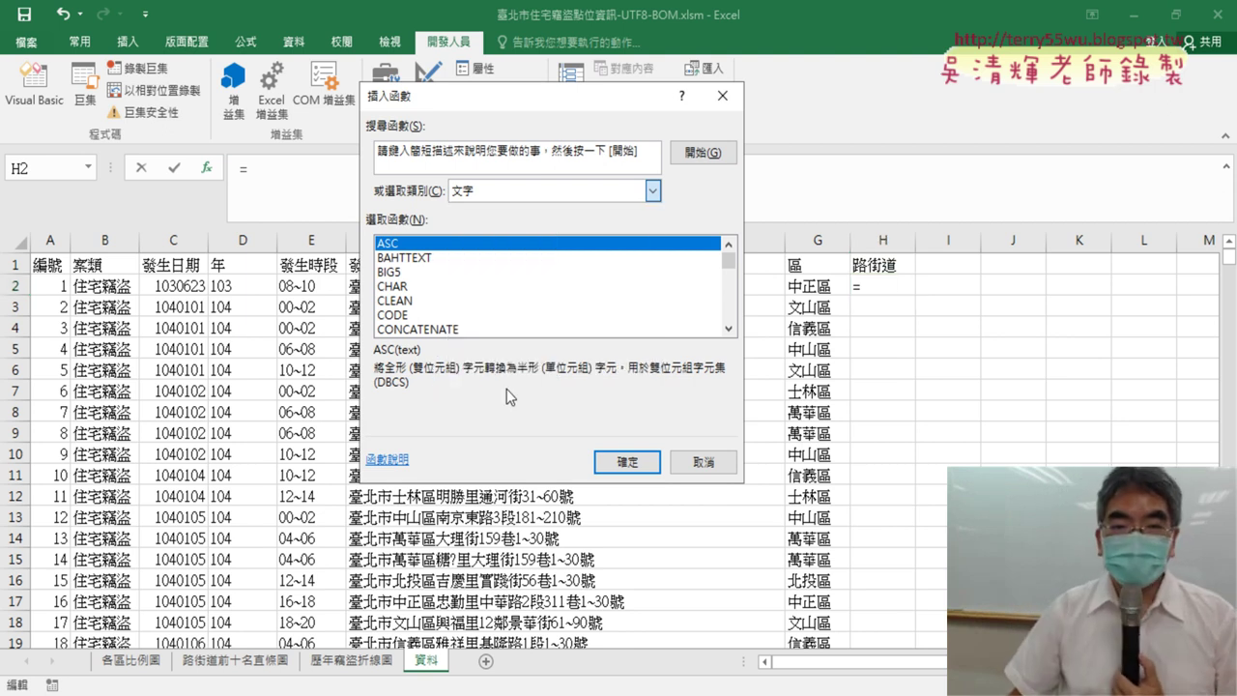
- Choose ExtractAddressPart from the 使用者定義 category for H2
click(522, 191)
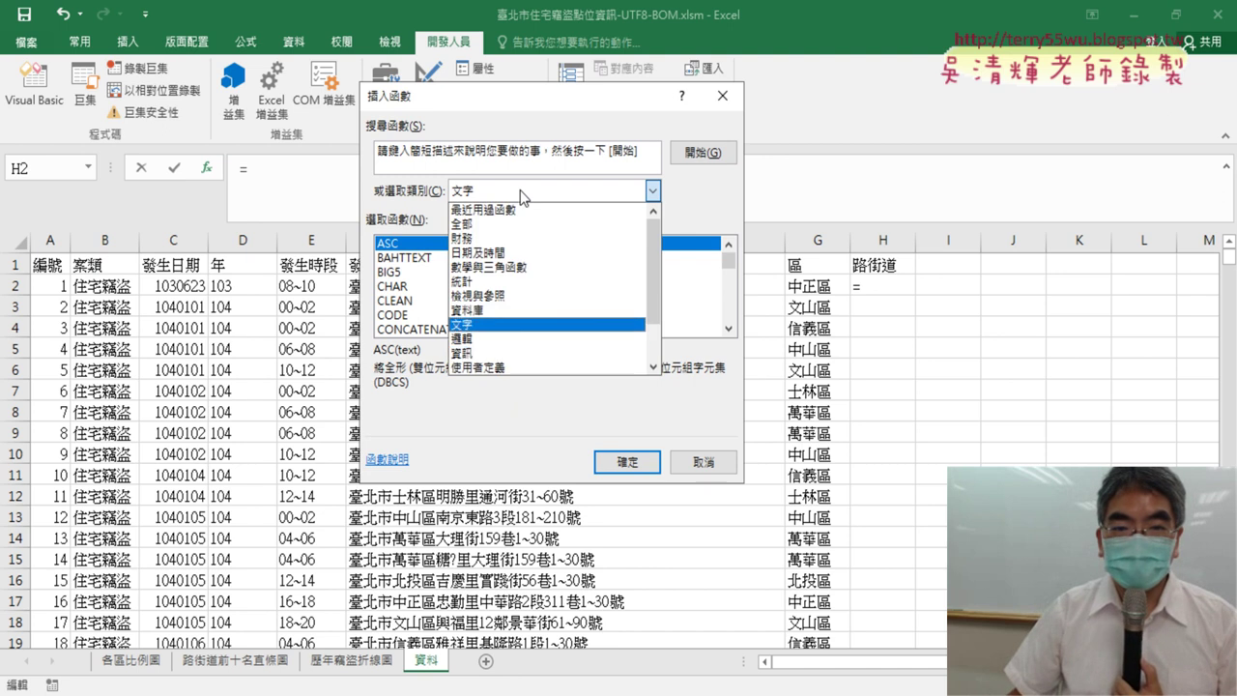
click(512, 368)
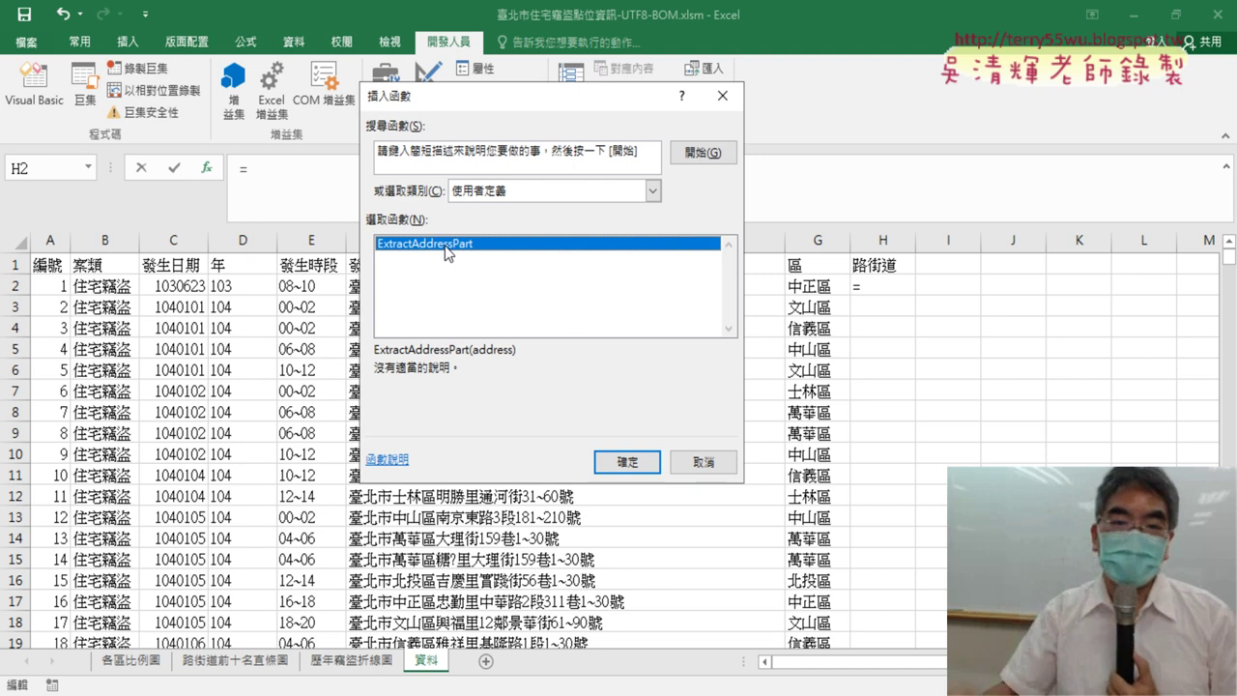
click(642, 468)
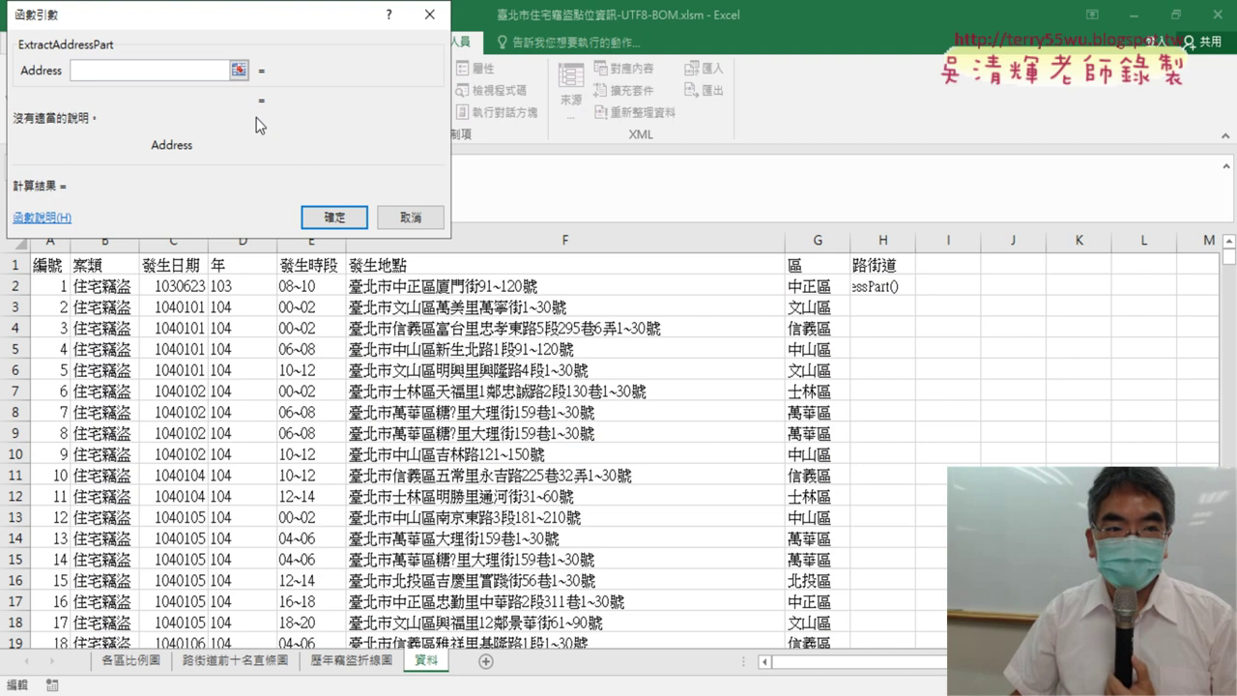
- Use F2 as the Address argument to get =ExtractAddressPart(F2), returning 廈門
mouse_move(230, 29)
mouse_down()
mouse_move(726, 325)
mouse_move(744, 359)
mouse_up()
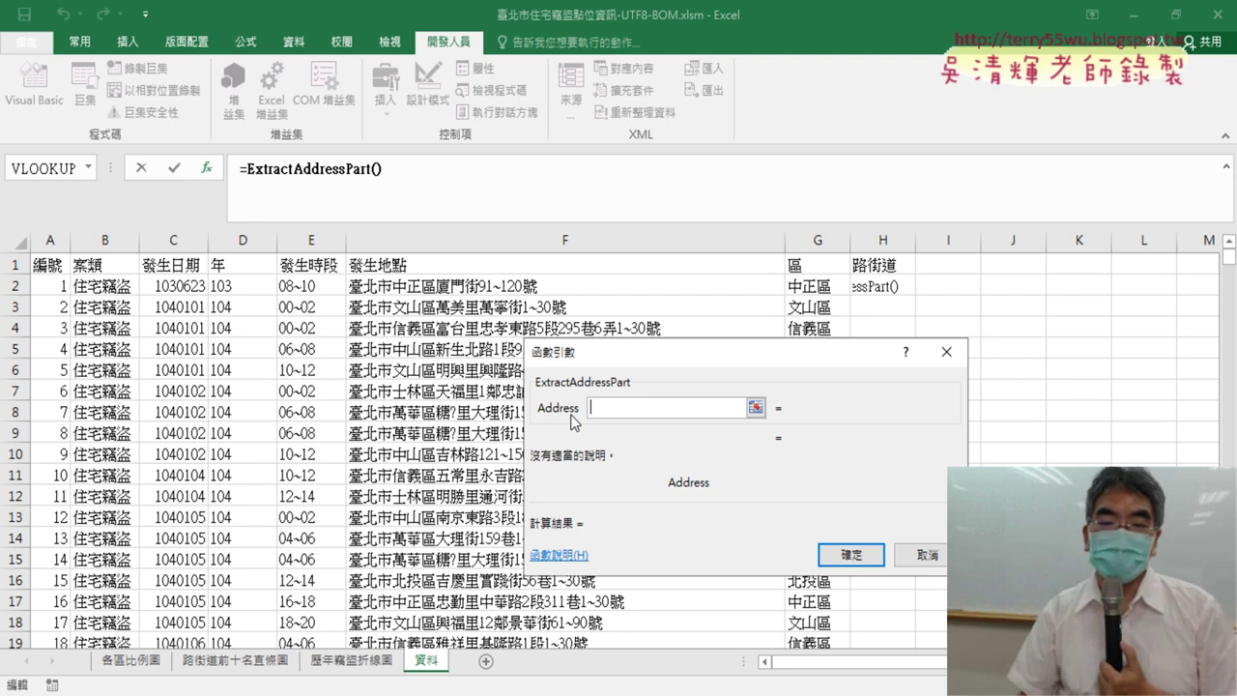
click(544, 290)
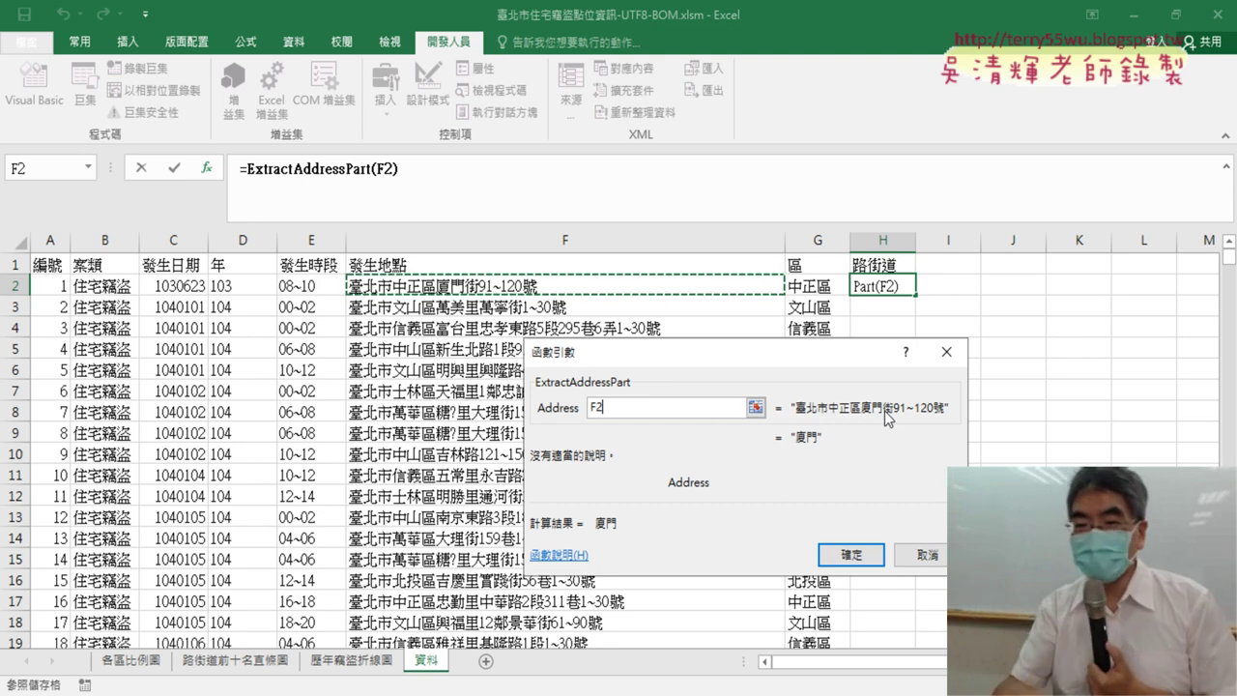
click(850, 556)
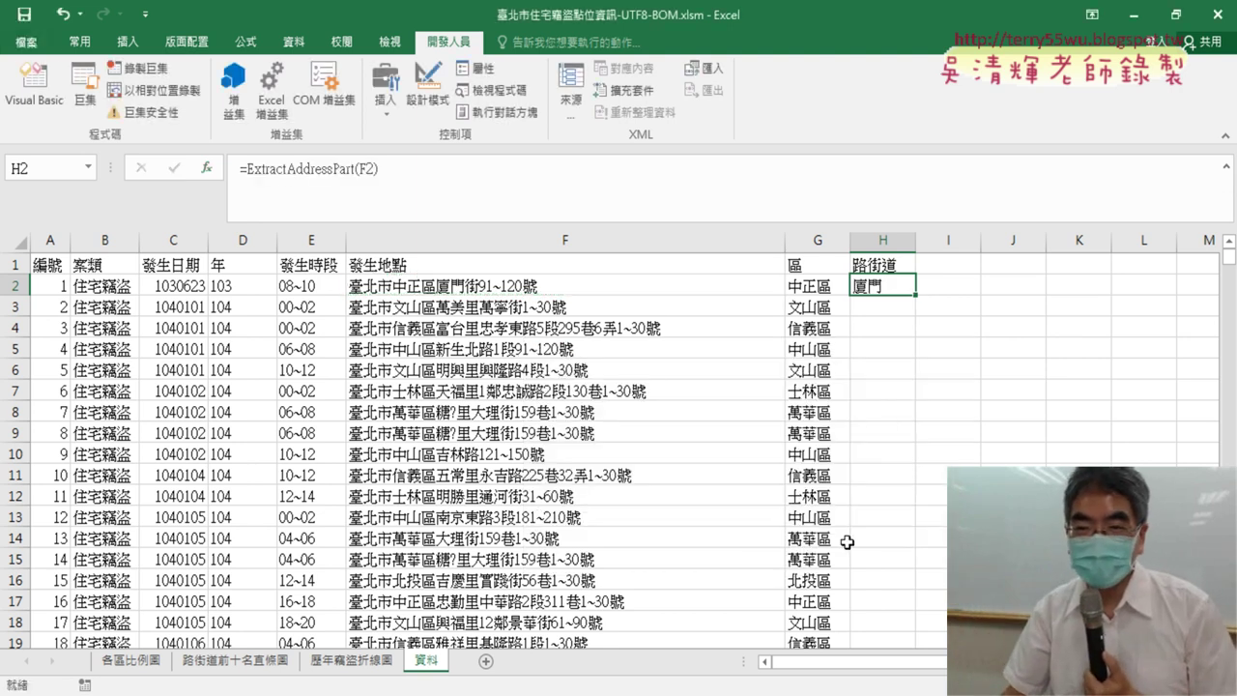
- Fill H2's formula down column H, check road names like 萬寧 and 忠孝東, then reopen Visual Basic
double_click(917, 298)
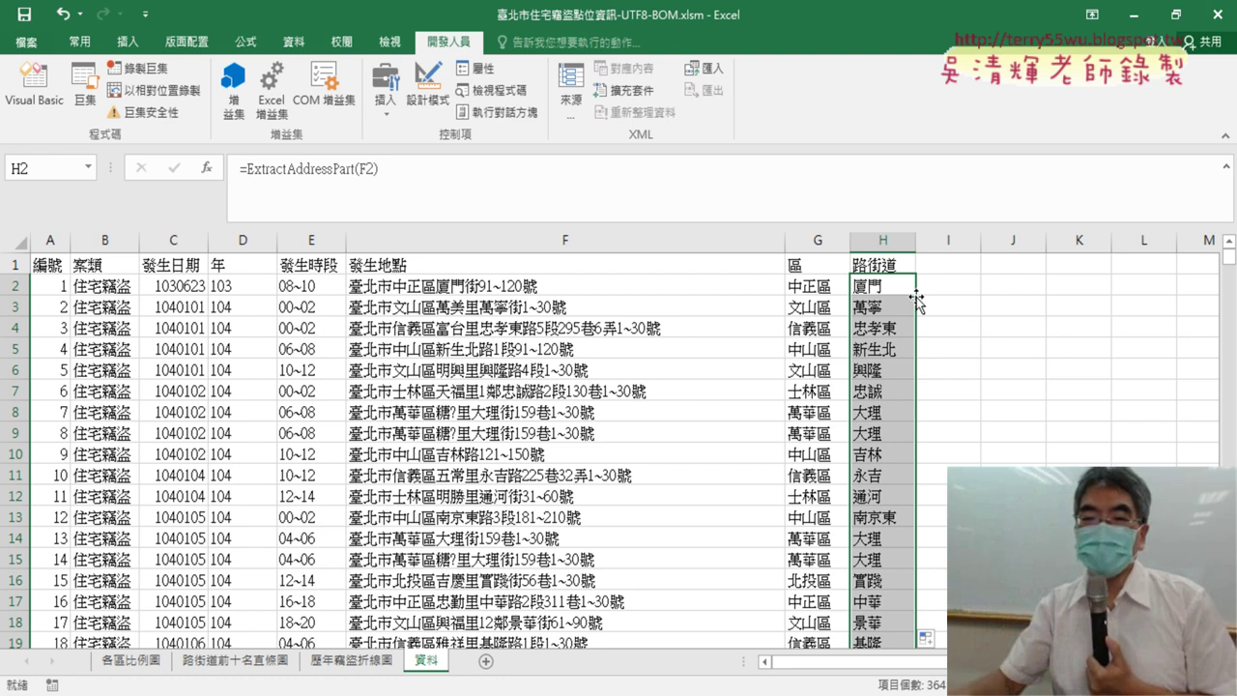
scroll(960, 399, down, 5)
scroll(960, 399, down, 5)
scroll(960, 400, down, 7)
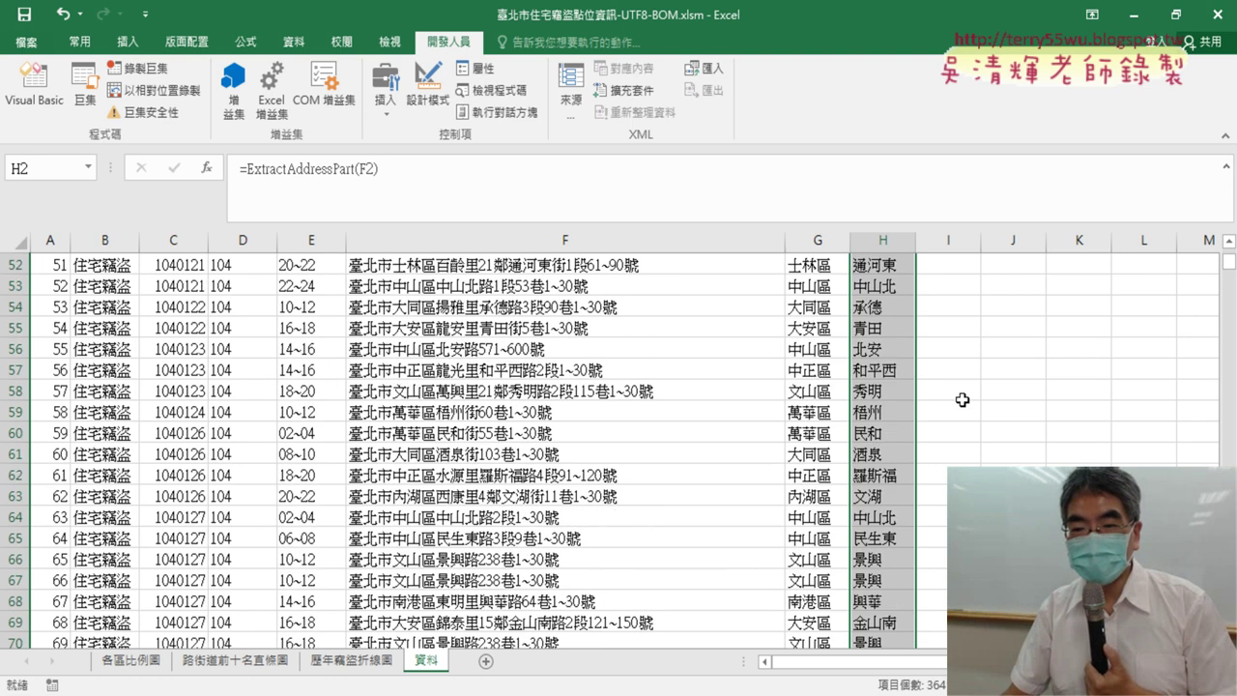
scroll(962, 399, down, 7)
scroll(962, 400, down, 6)
scroll(963, 399, down, 5)
scroll(963, 399, up, 5)
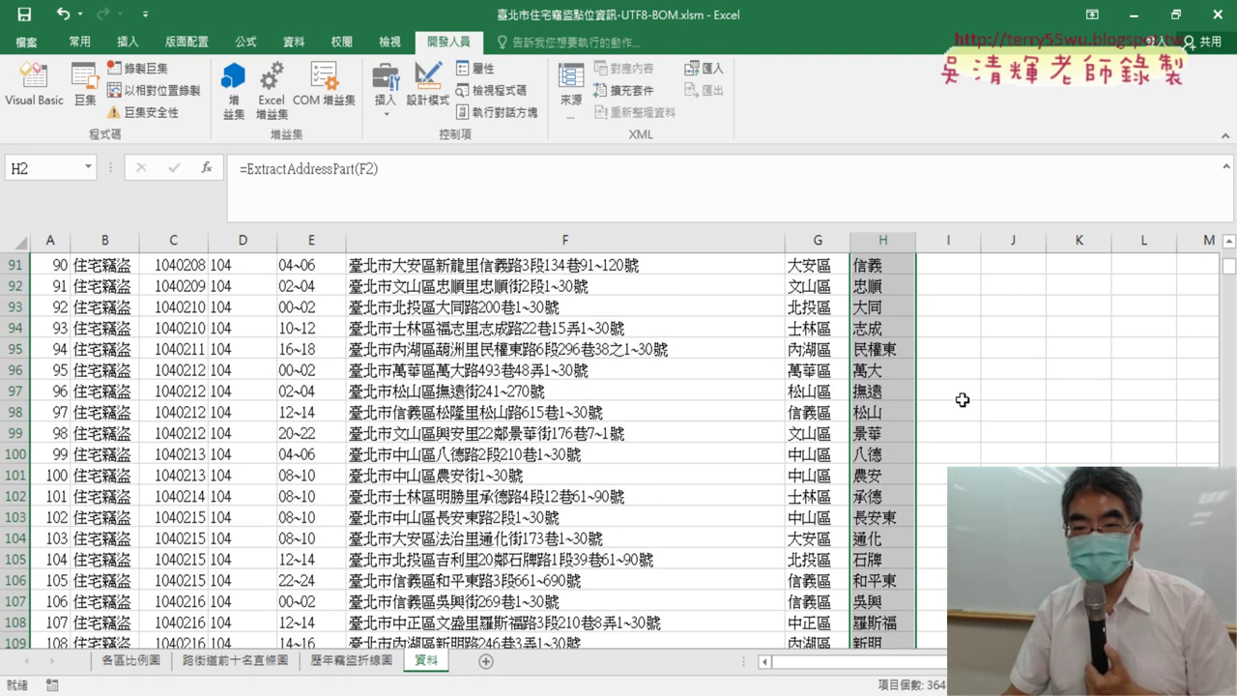
scroll(963, 399, up, 12)
scroll(962, 400, up, 10)
scroll(962, 399, up, 8)
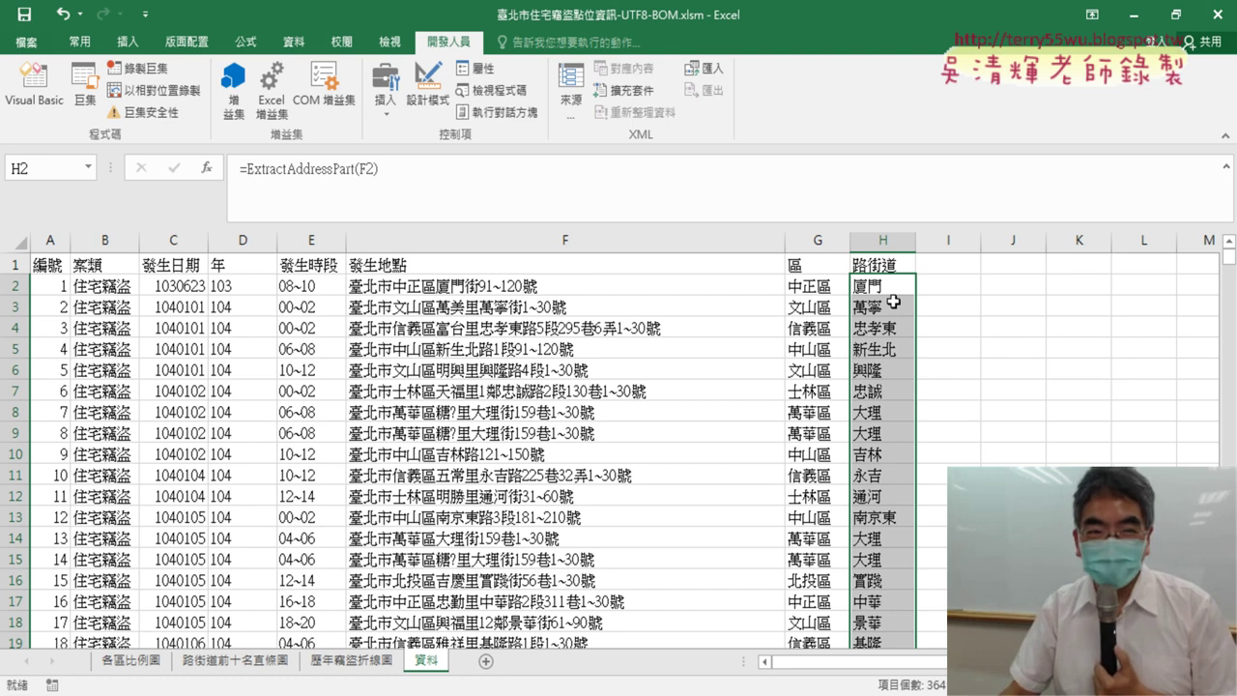
click(34, 85)
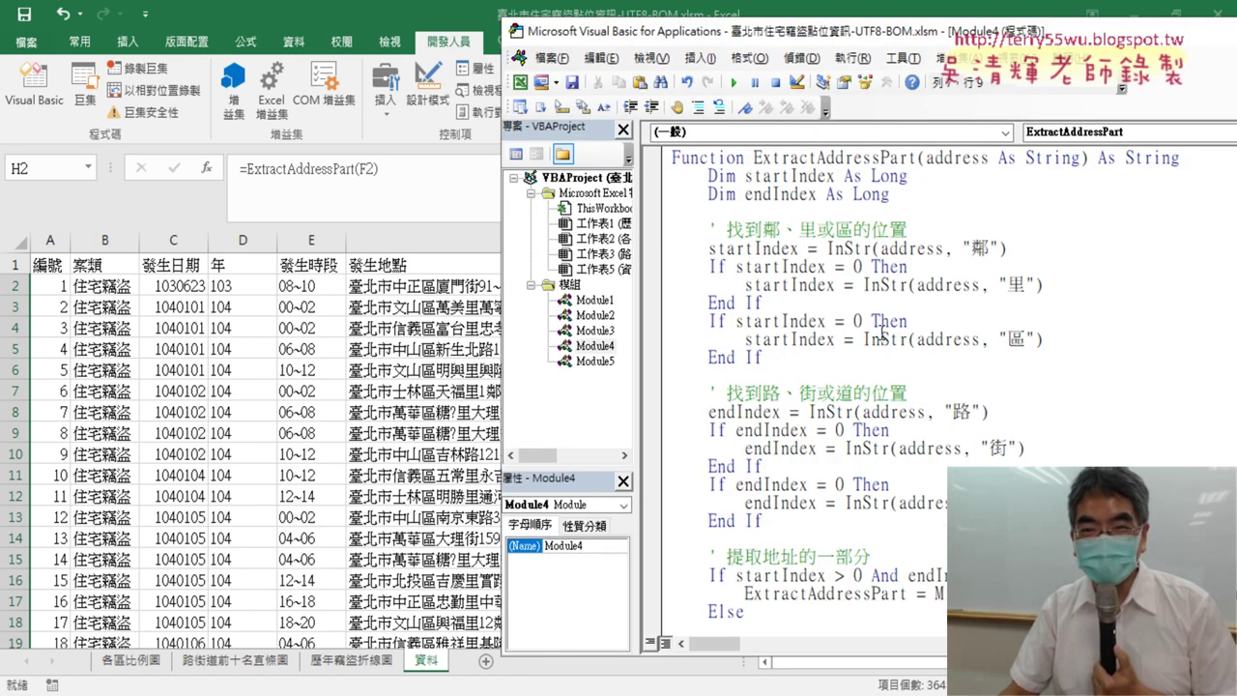
- Reposition and widen the VBA editor window, then scroll down to End Function
drag(882, 38, 508, 27)
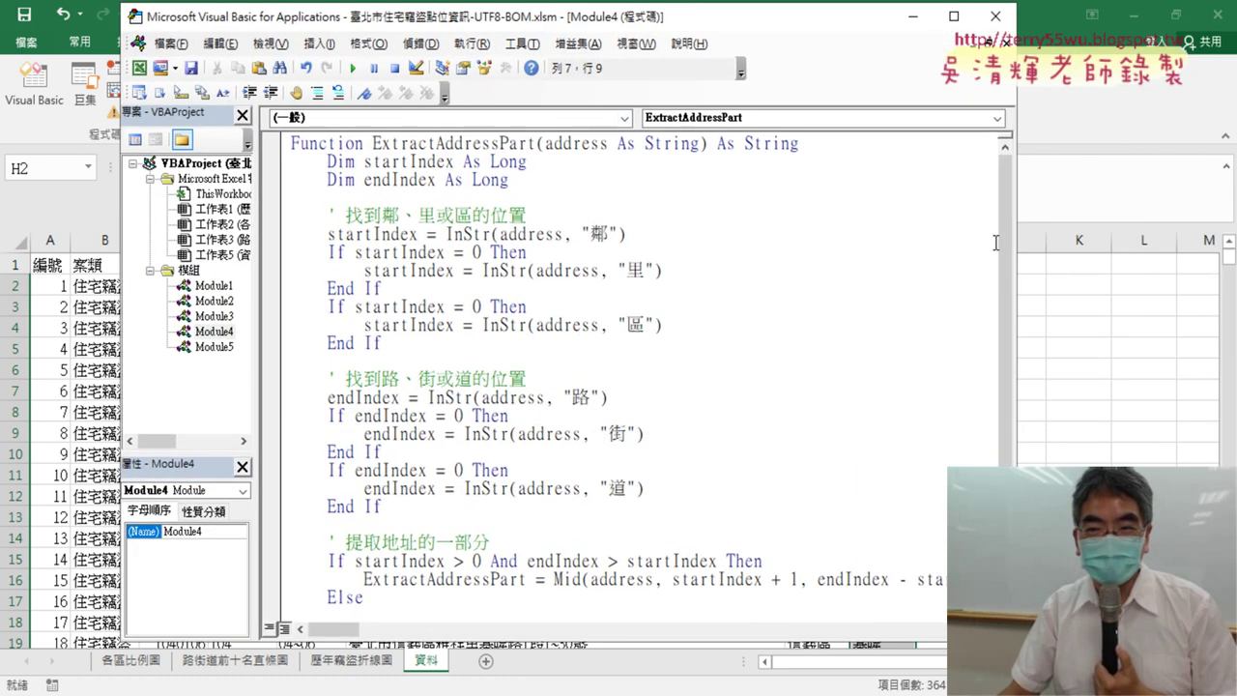
drag(1017, 251, 1123, 257)
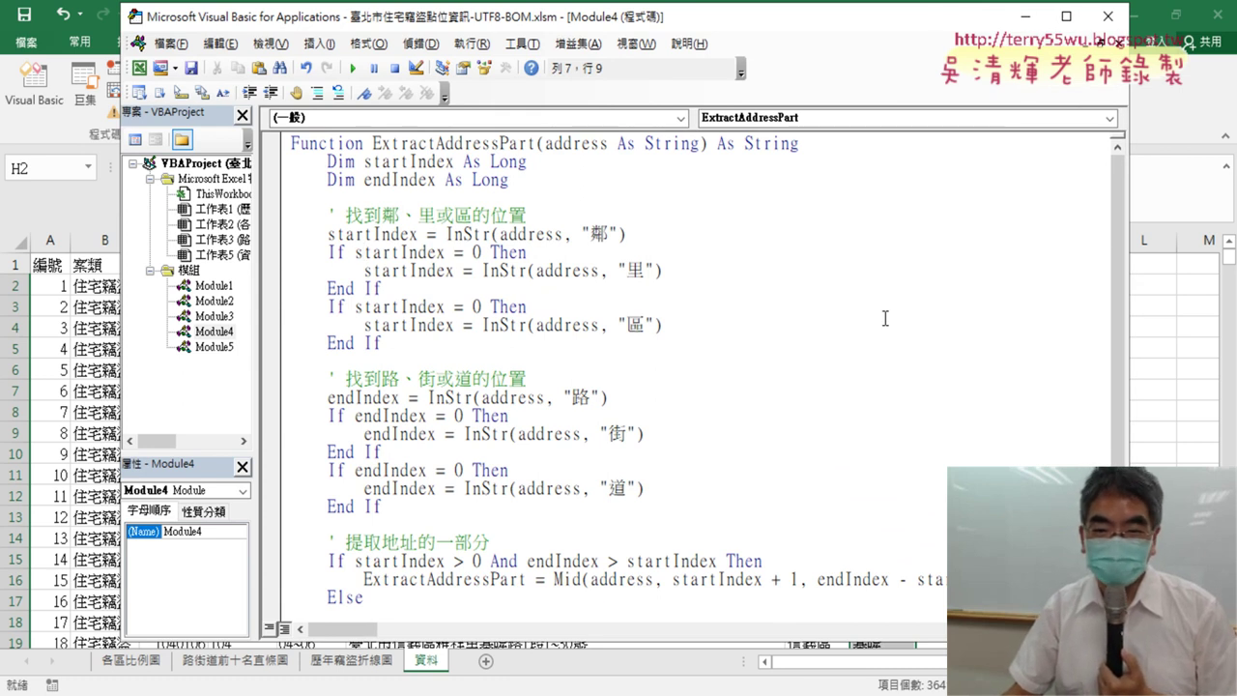
scroll(884, 318, down, 2)
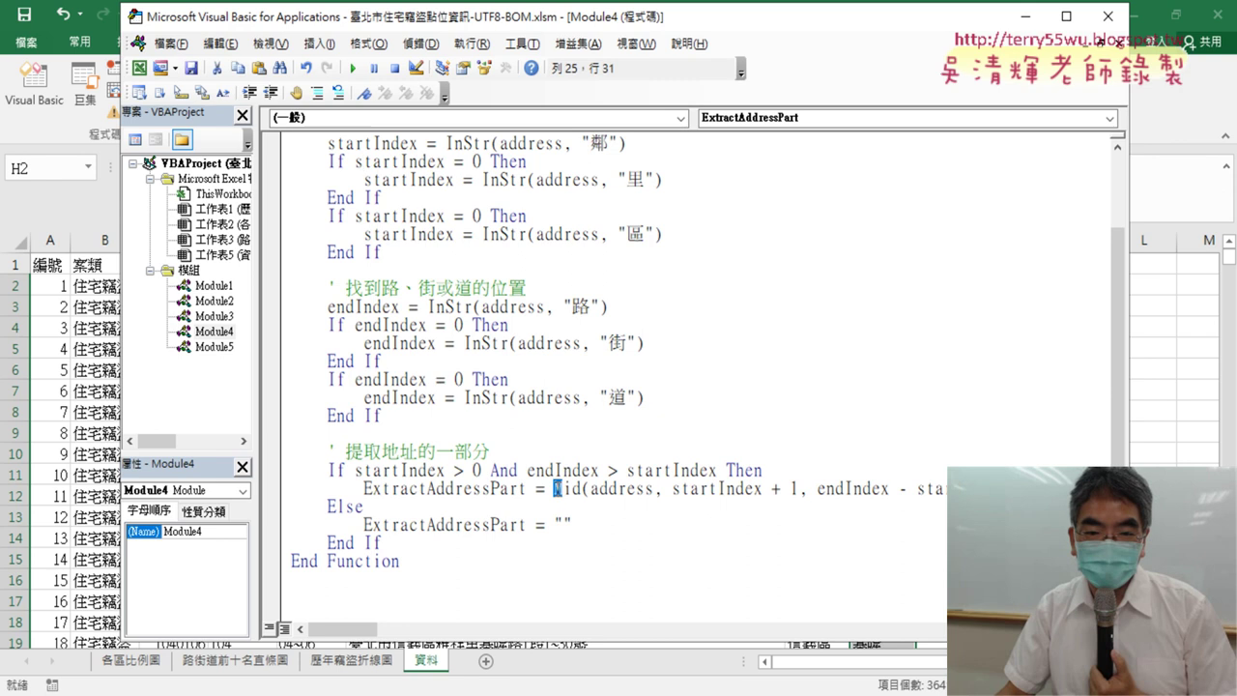
- Examine the Mid extraction line, selecting Mid and the + in startIndex + 1
double_click(560, 488)
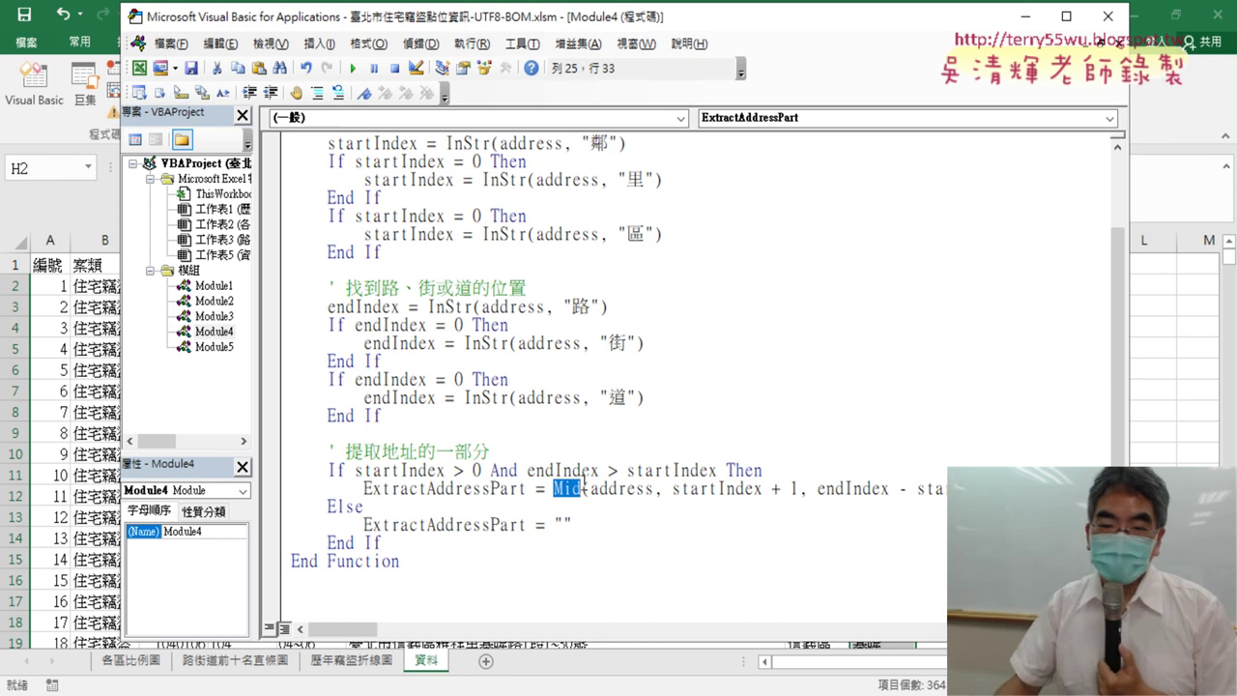
click(635, 490)
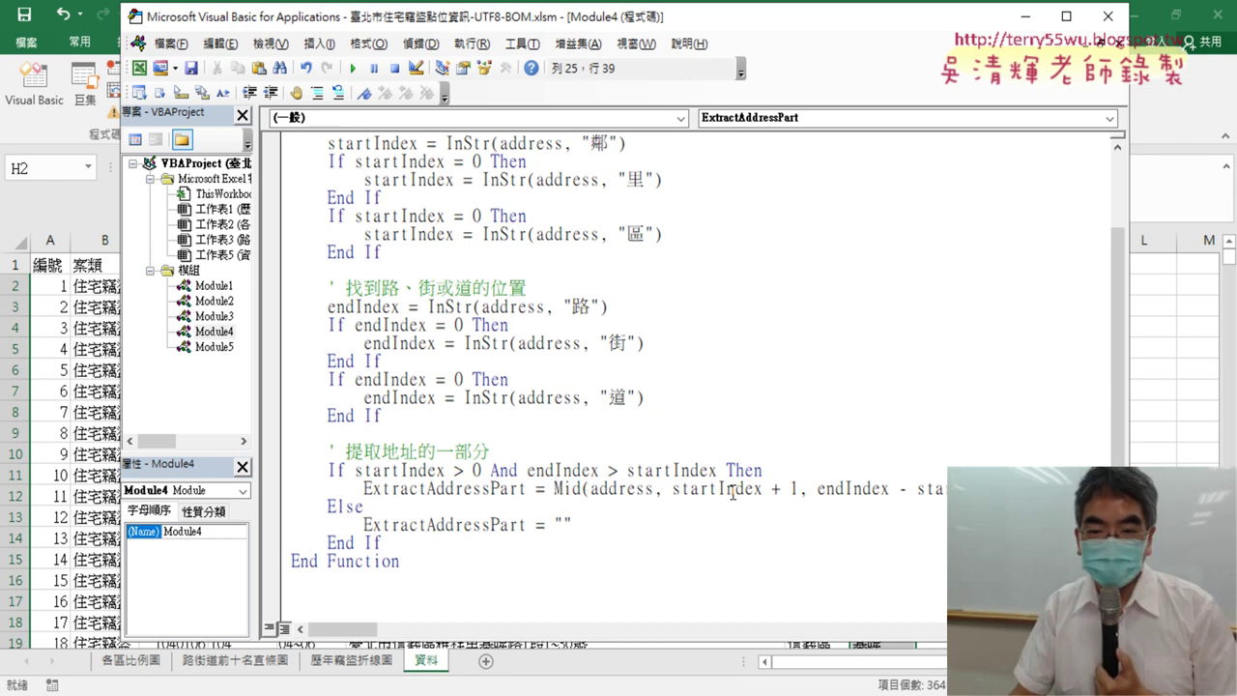
double_click(775, 489)
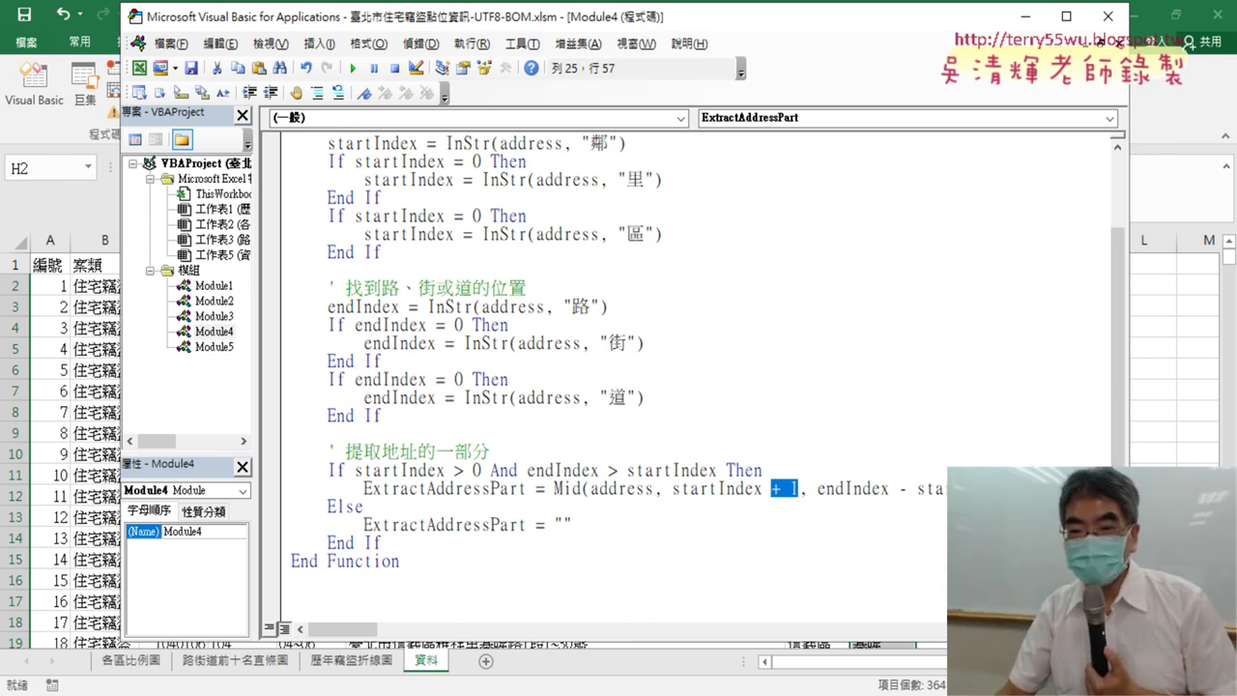
click(1024, 488)
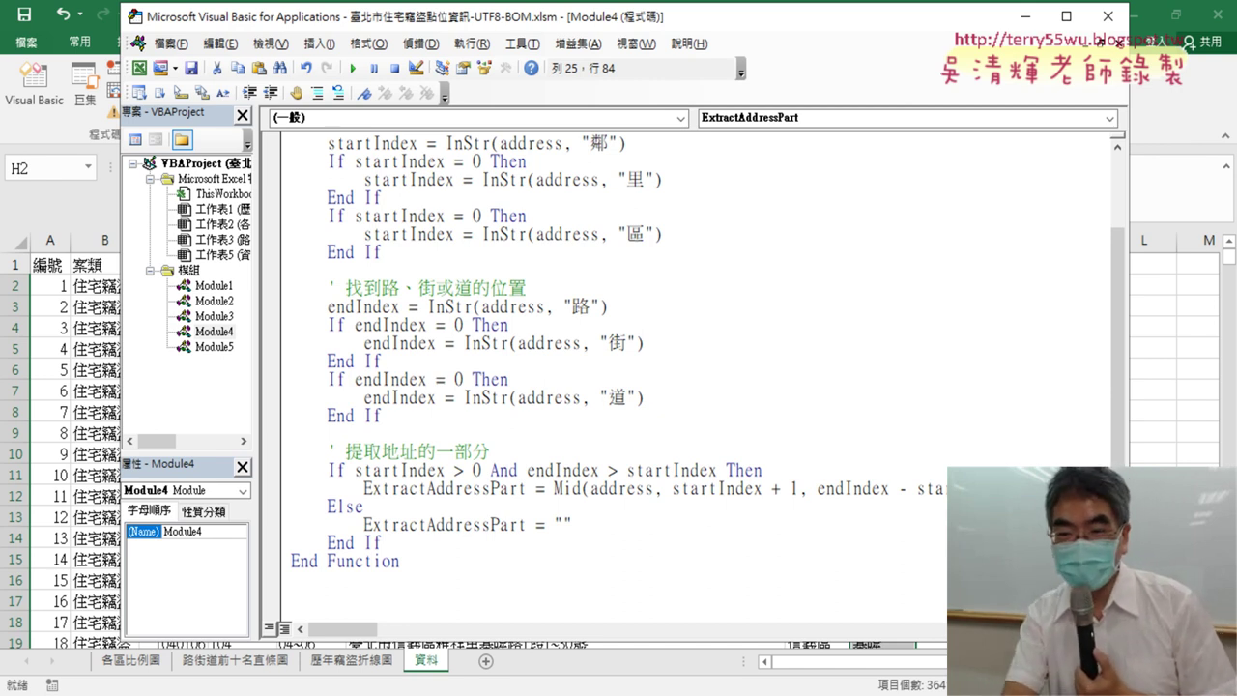
key(BackSpace)
key(BackSpace)
key(BackSpace)
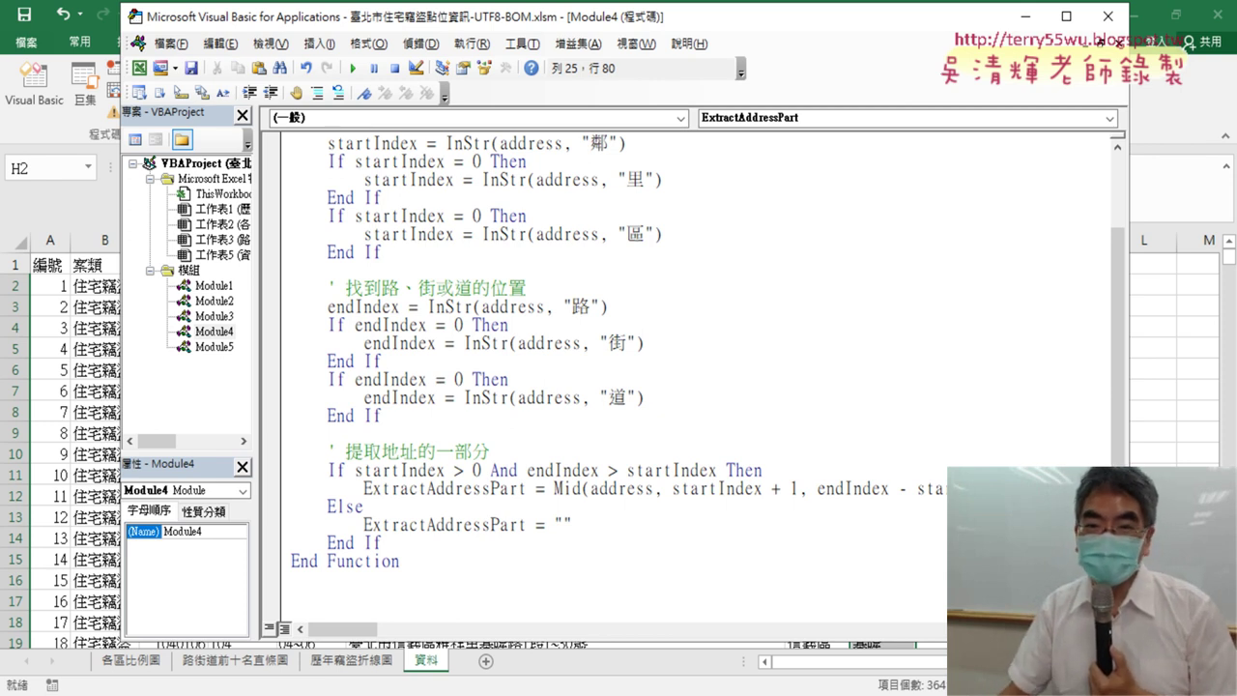
- Re-enter =ExtractAddressPart(F2) in H2 so column H shows full road names like 廈門街 and 忠孝東路
key(alt+F11)
click(1143, 474)
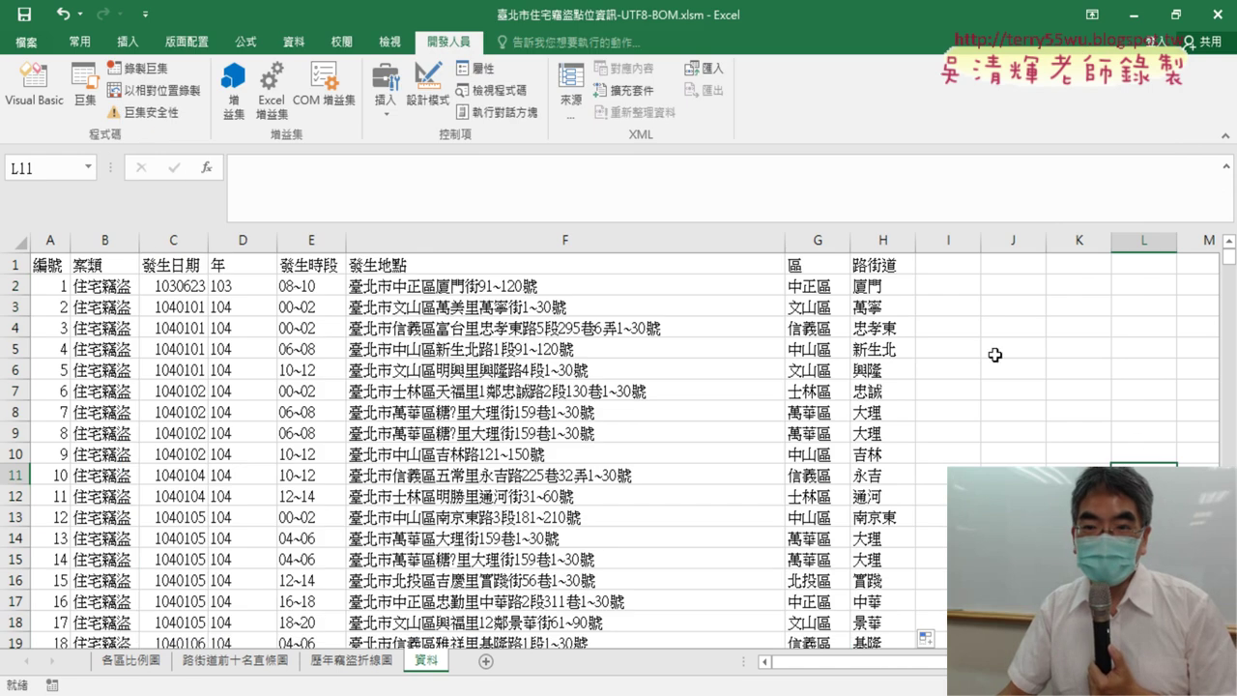
click(910, 284)
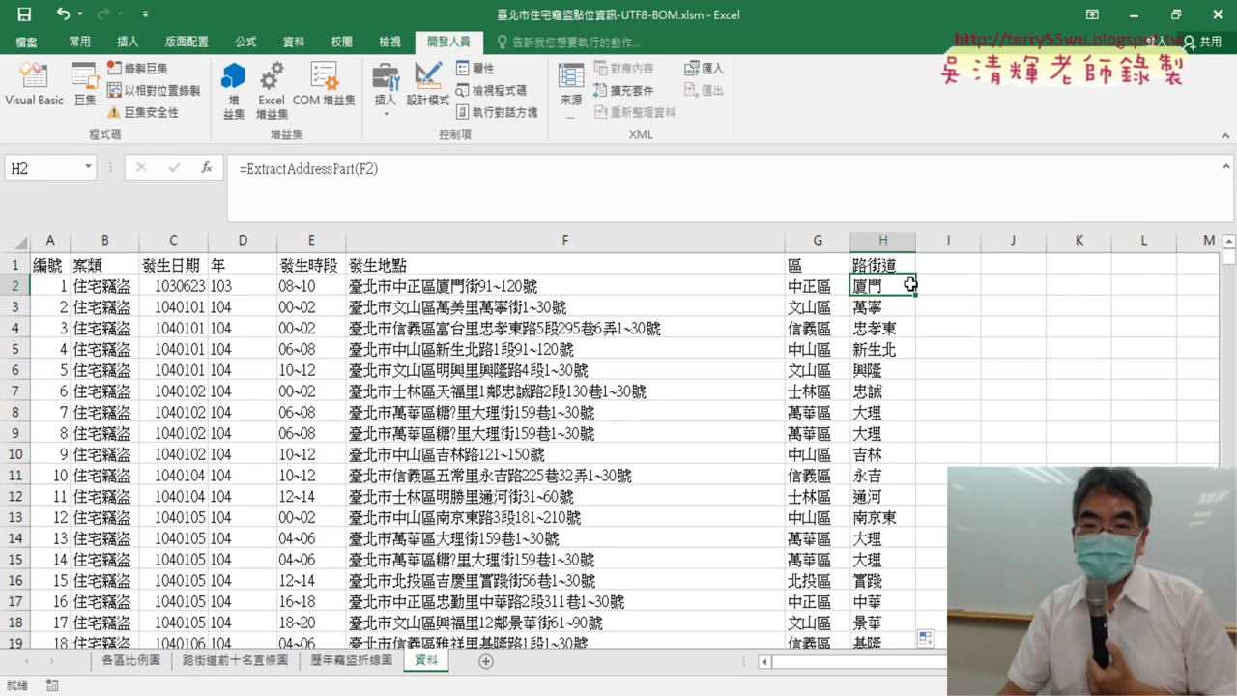
click(412, 168)
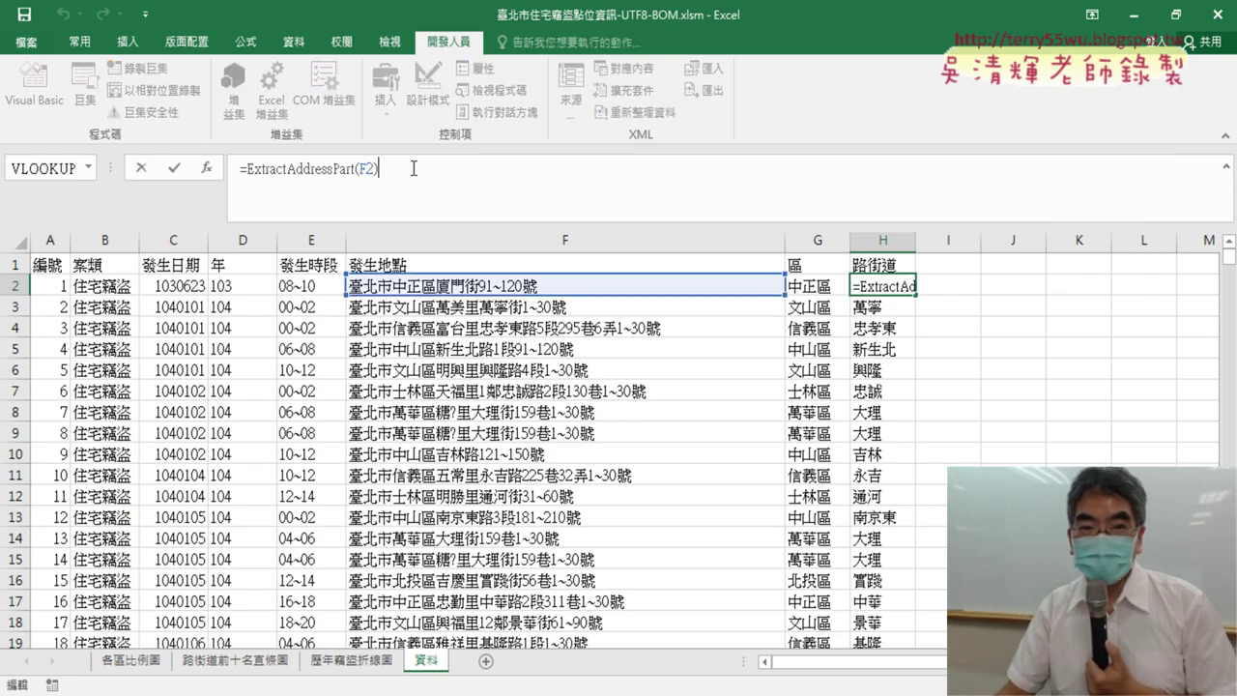
click(175, 174)
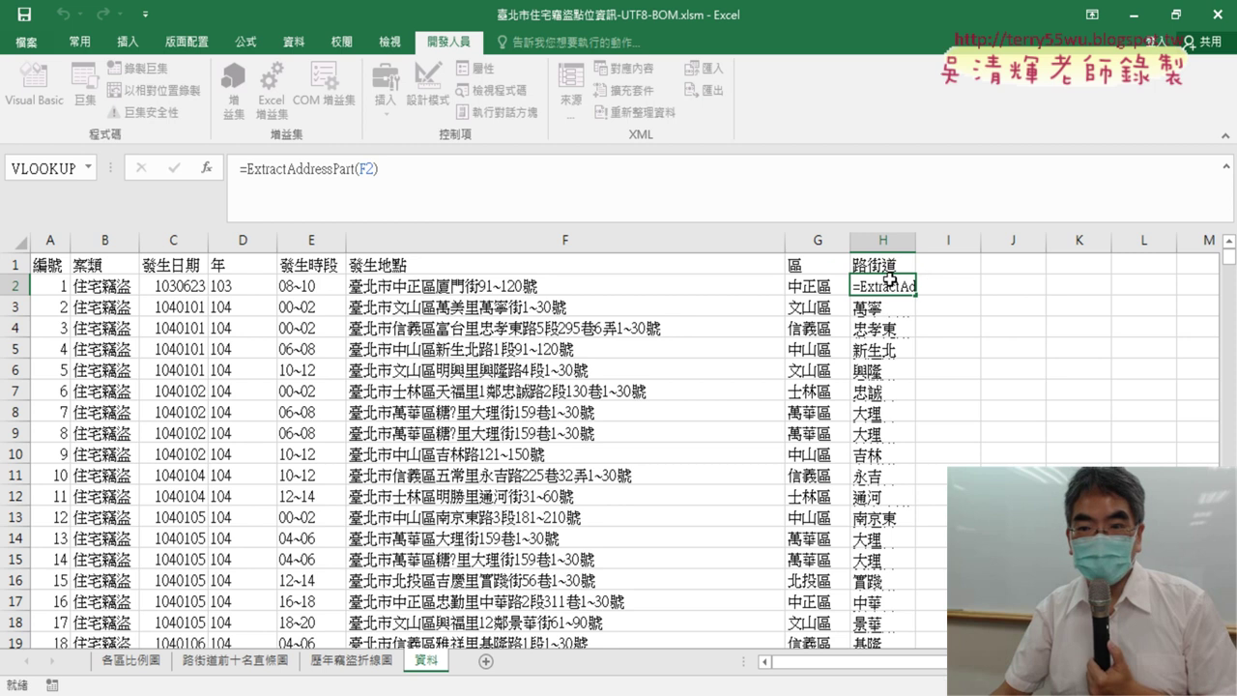
key(ctrl+Return)
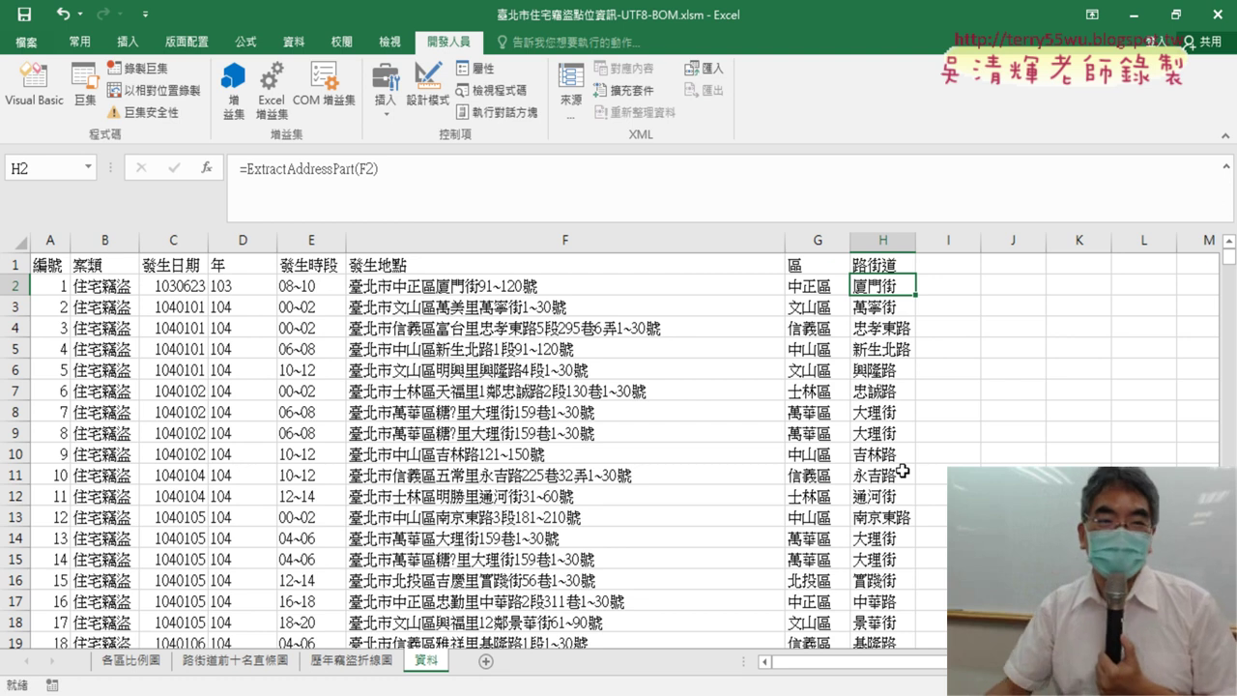
- Review the top of Module4's function code, then return to the ChatGPT conversation
click(34, 101)
scroll(529, 380, up, 2)
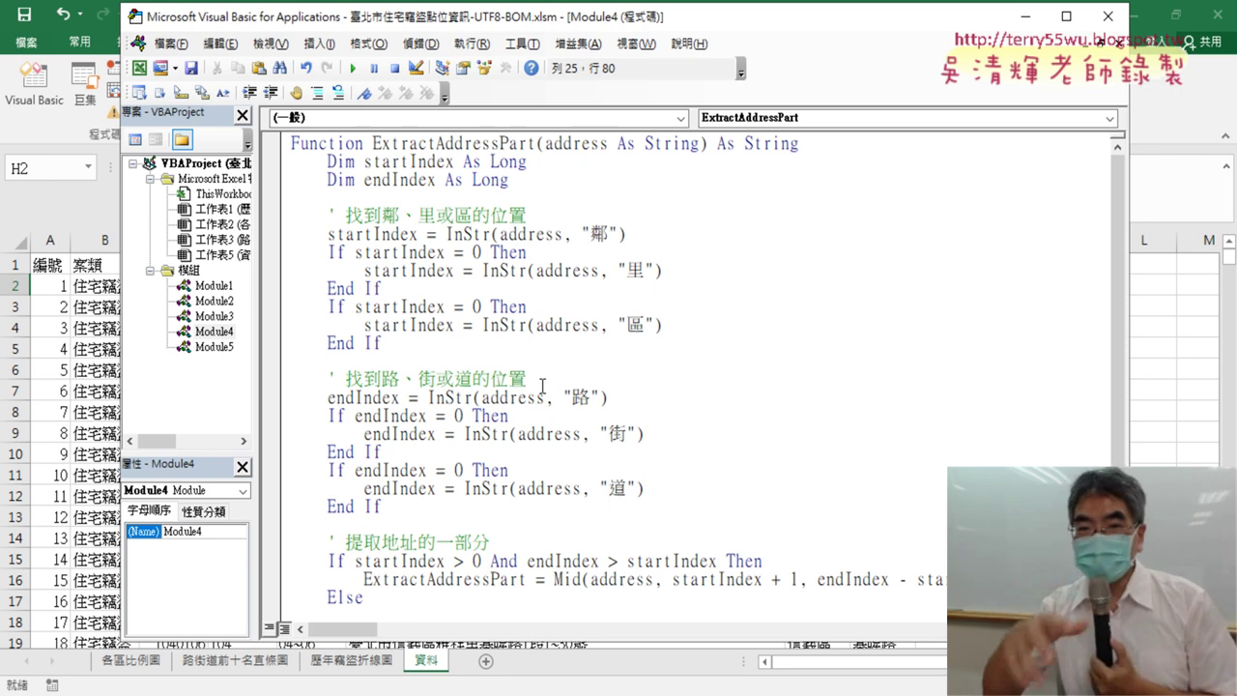
click(1150, 460)
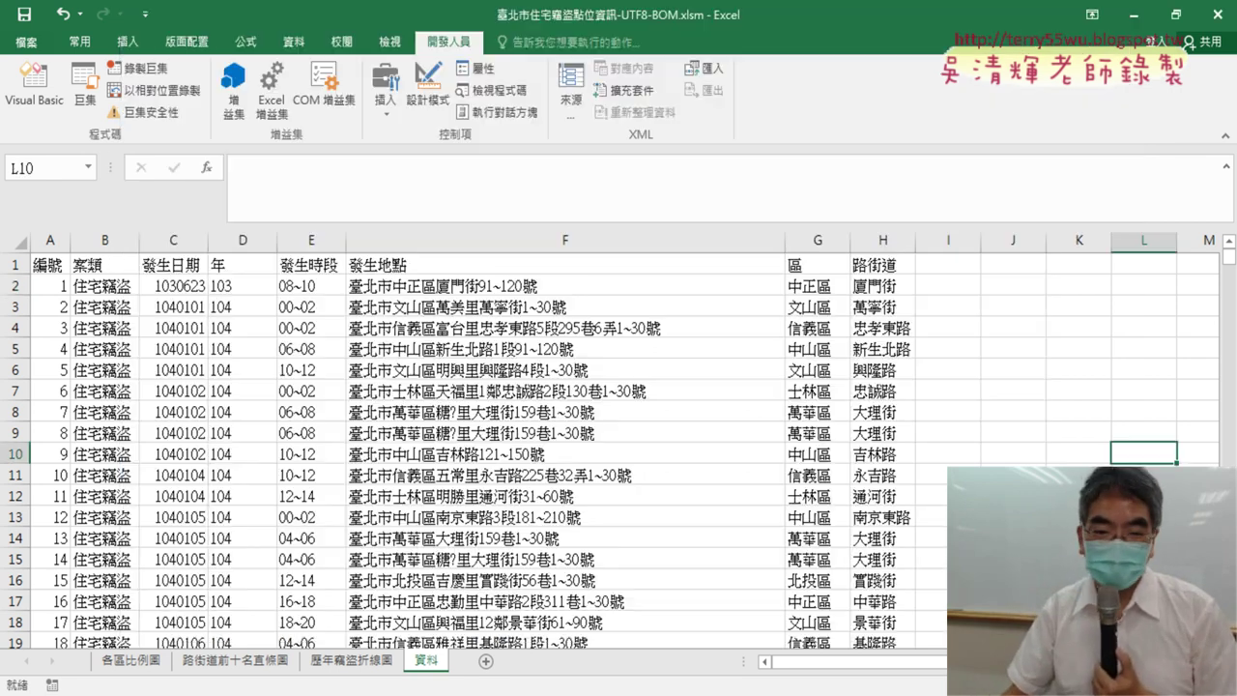
key(alt+Tab)
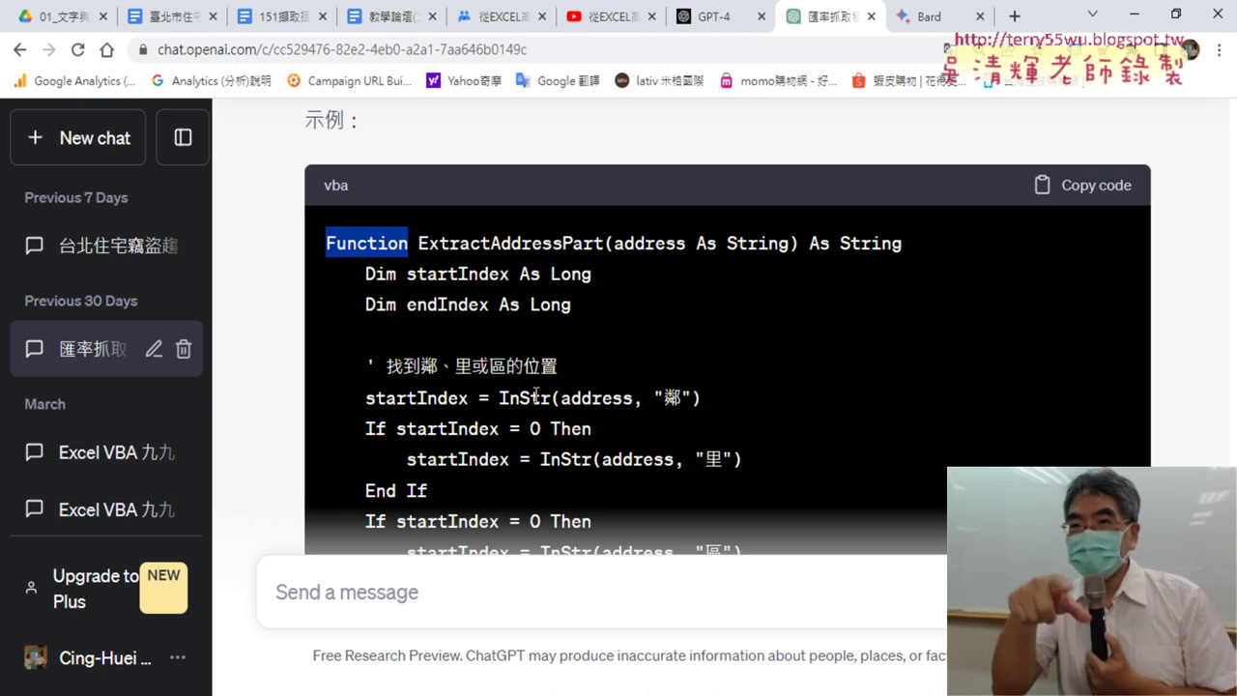
- Copy ChatGPT's ExtractAddressPart code block and bring up the 臺北市住宅竊盜完成程式碼 Google Doc
click(454, 354)
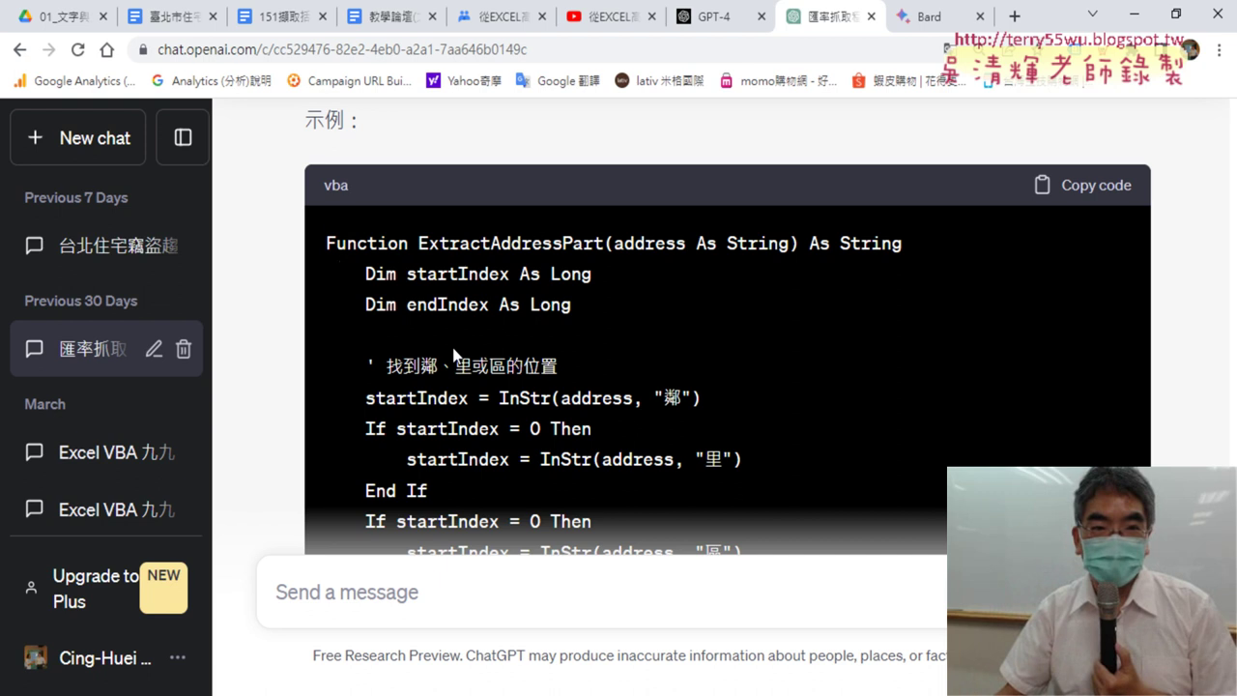
drag(326, 249, 643, 259)
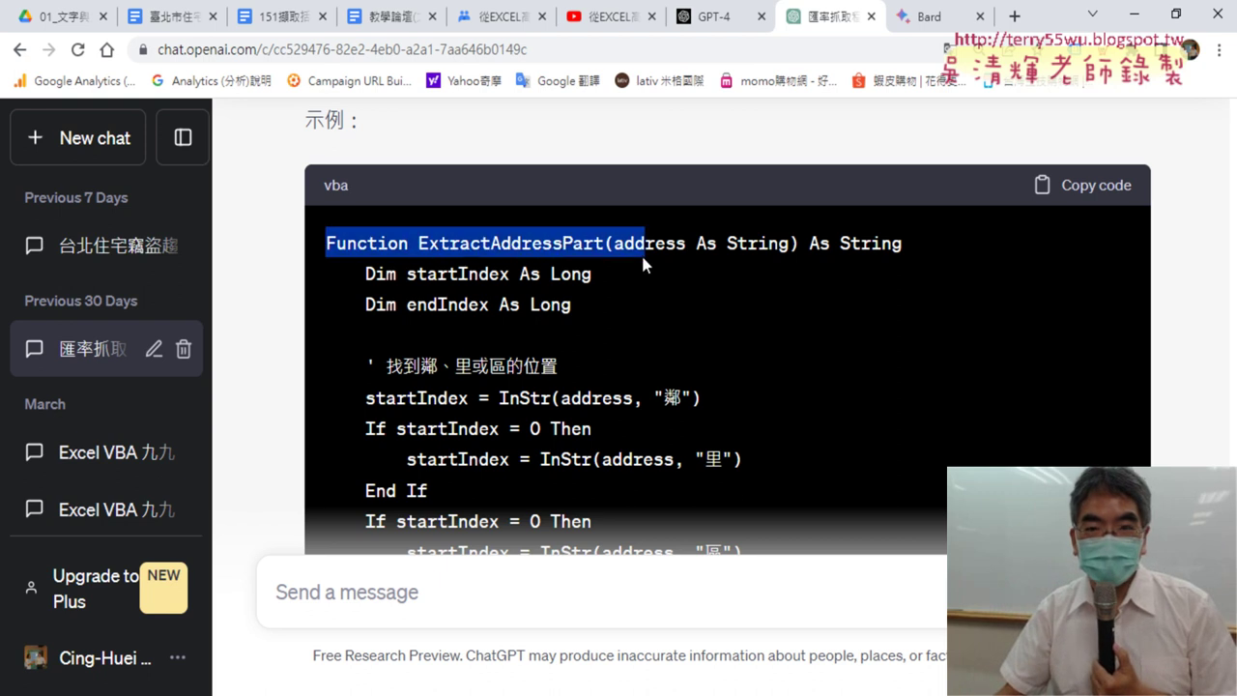
click(1095, 193)
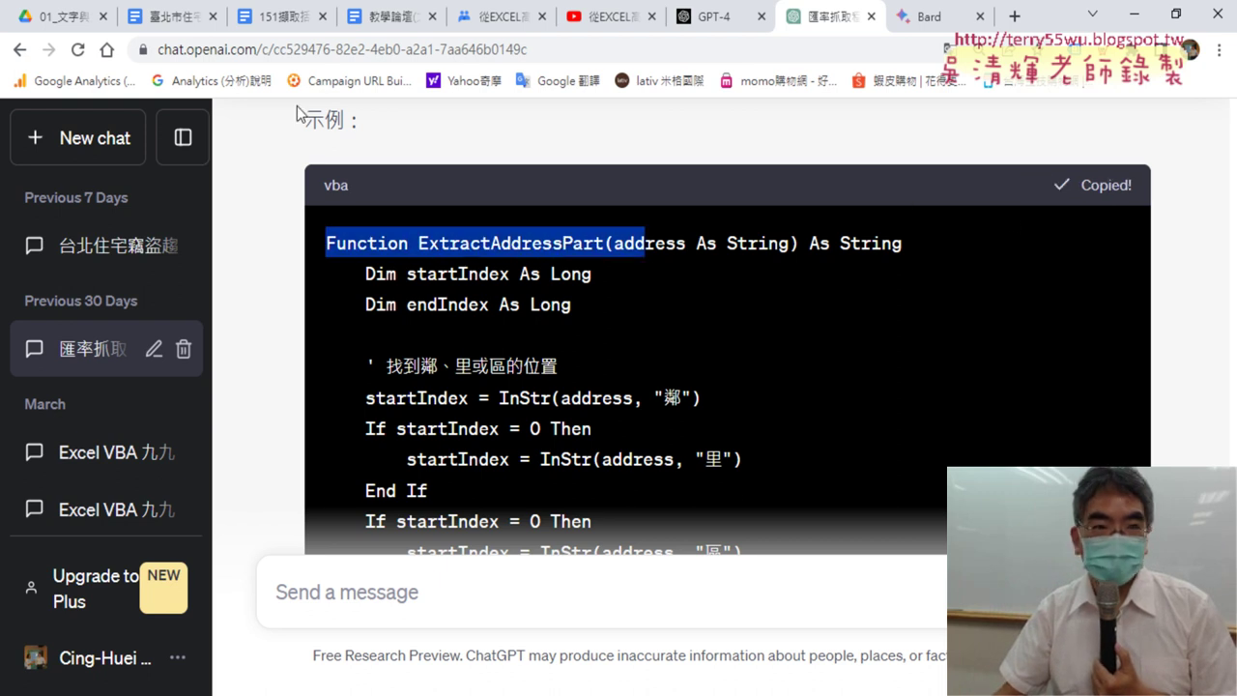
click(171, 22)
scroll(566, 296, up, 4)
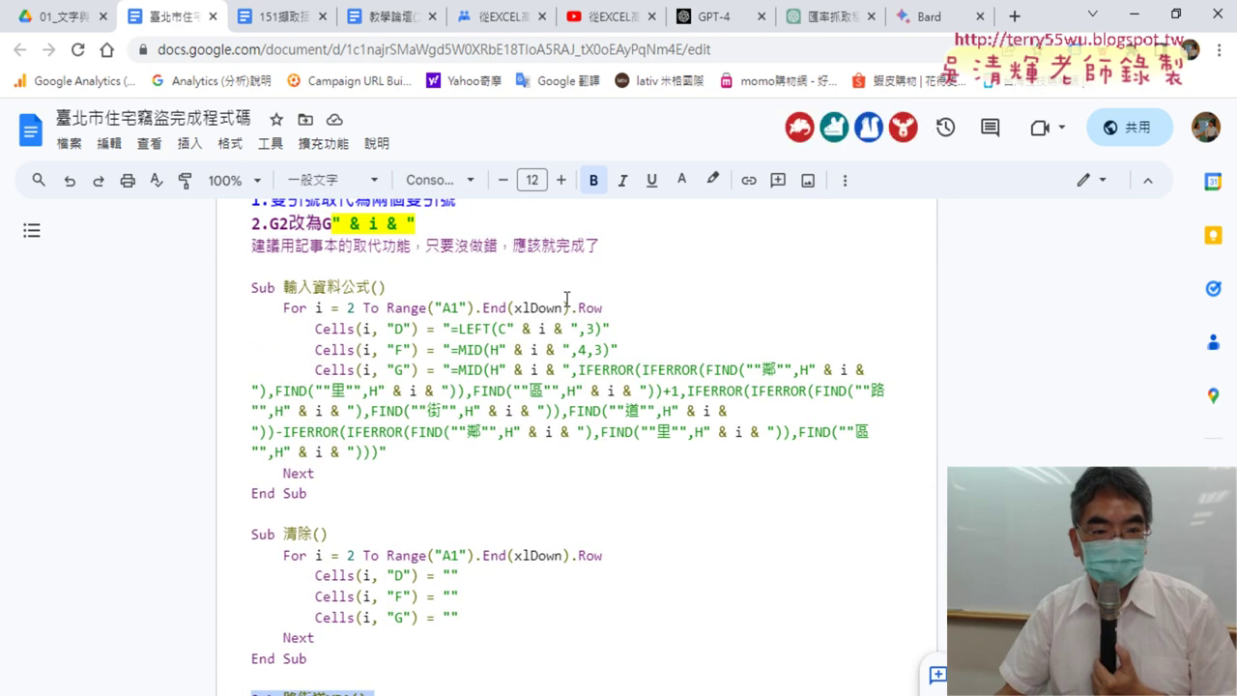
- Look over the earlier column-insert code in the Google Doc, then go to the GPT-4 page
scroll(566, 299, up, 3)
scroll(566, 299, up, 4)
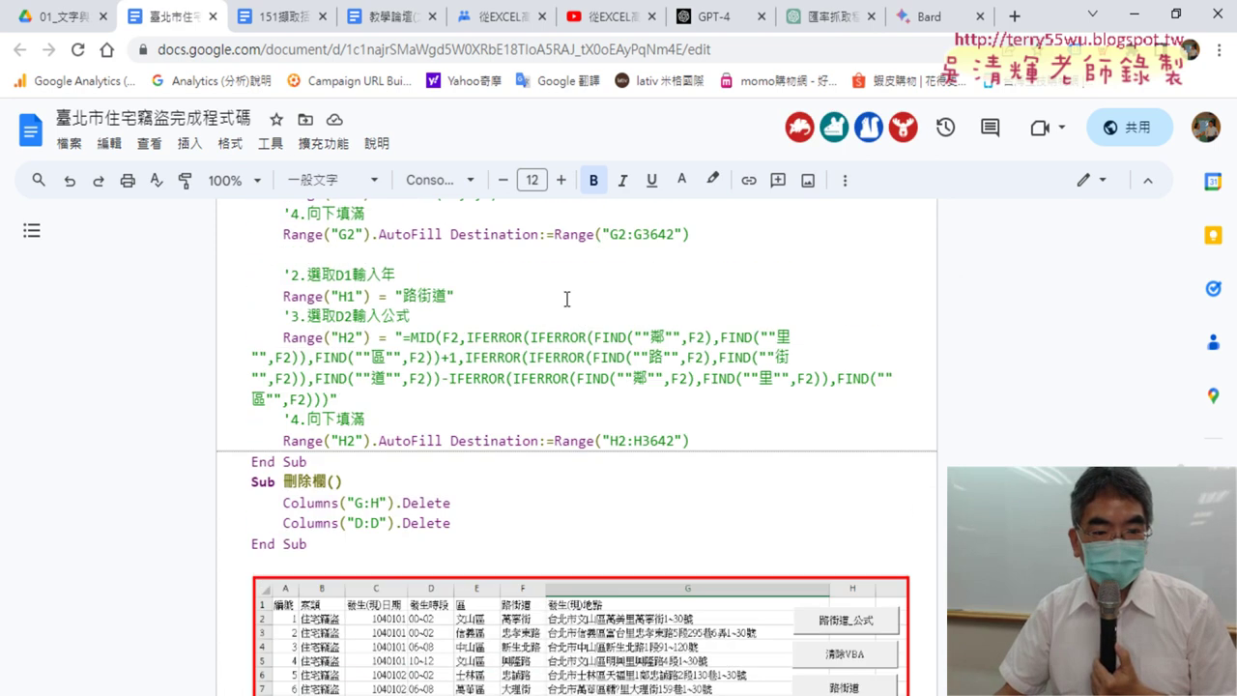
scroll(566, 299, down, 4)
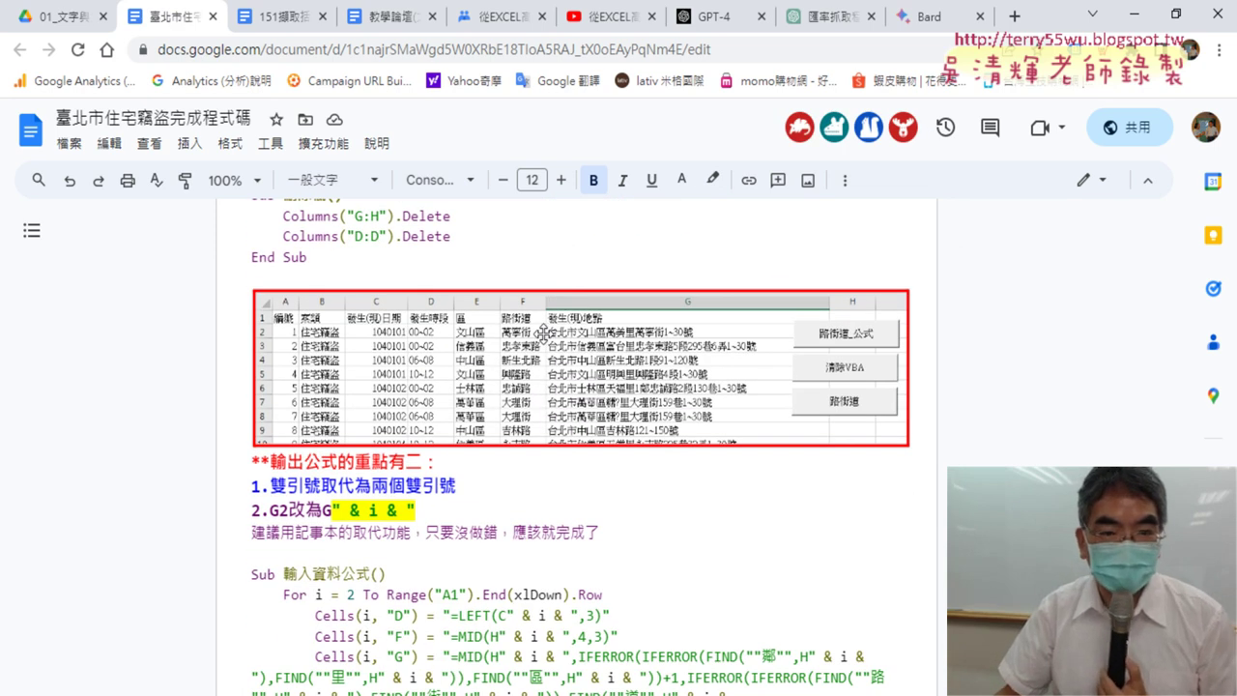
scroll(545, 335, up, 4)
scroll(545, 335, up, 2)
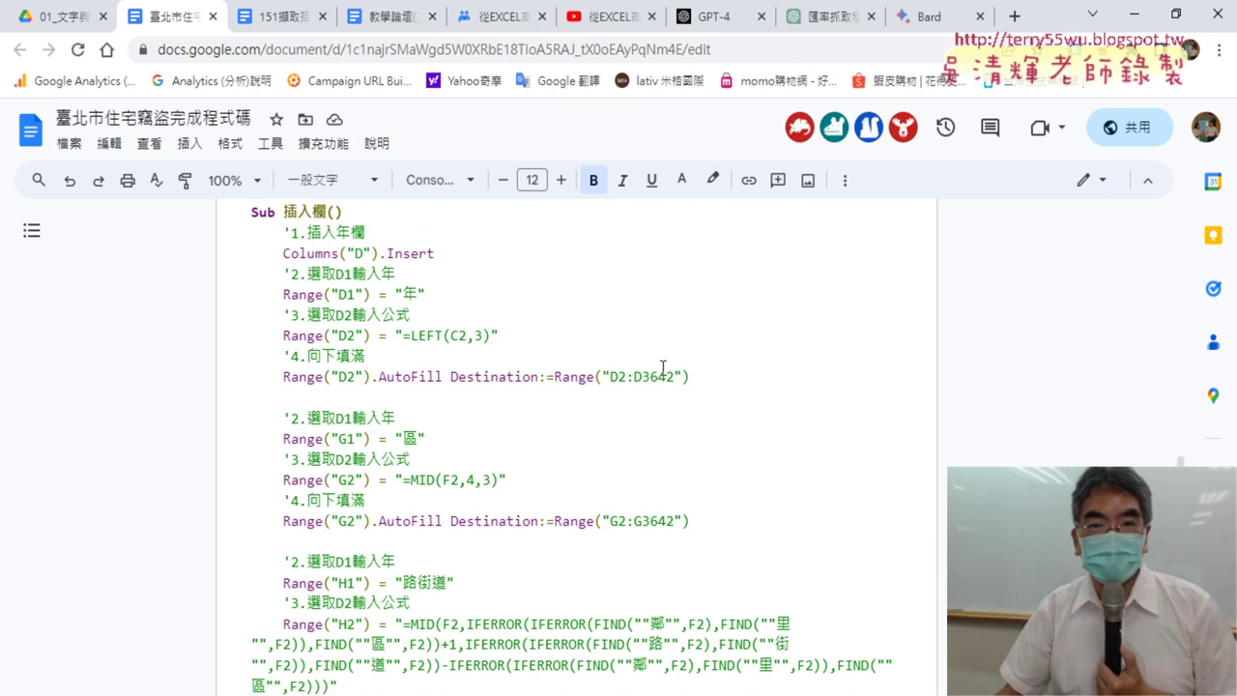
click(715, 16)
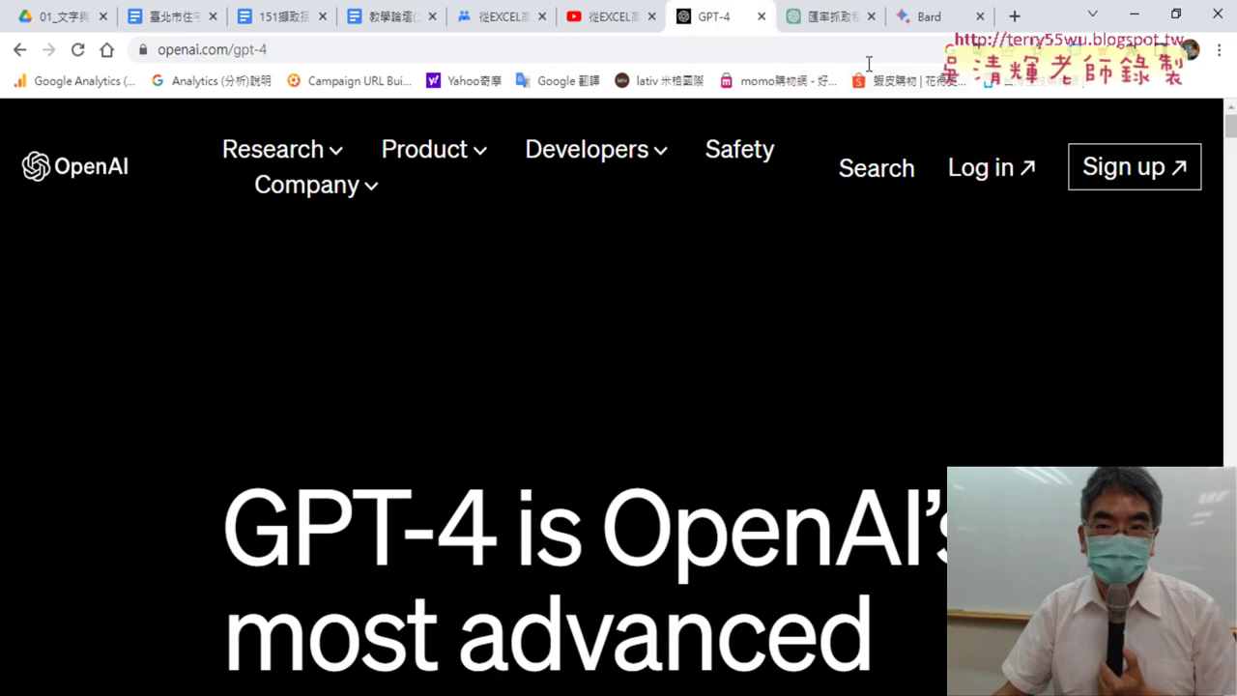
- Check the end of ChatGPT's generated function through End Function, then return to the VBA editor
click(820, 17)
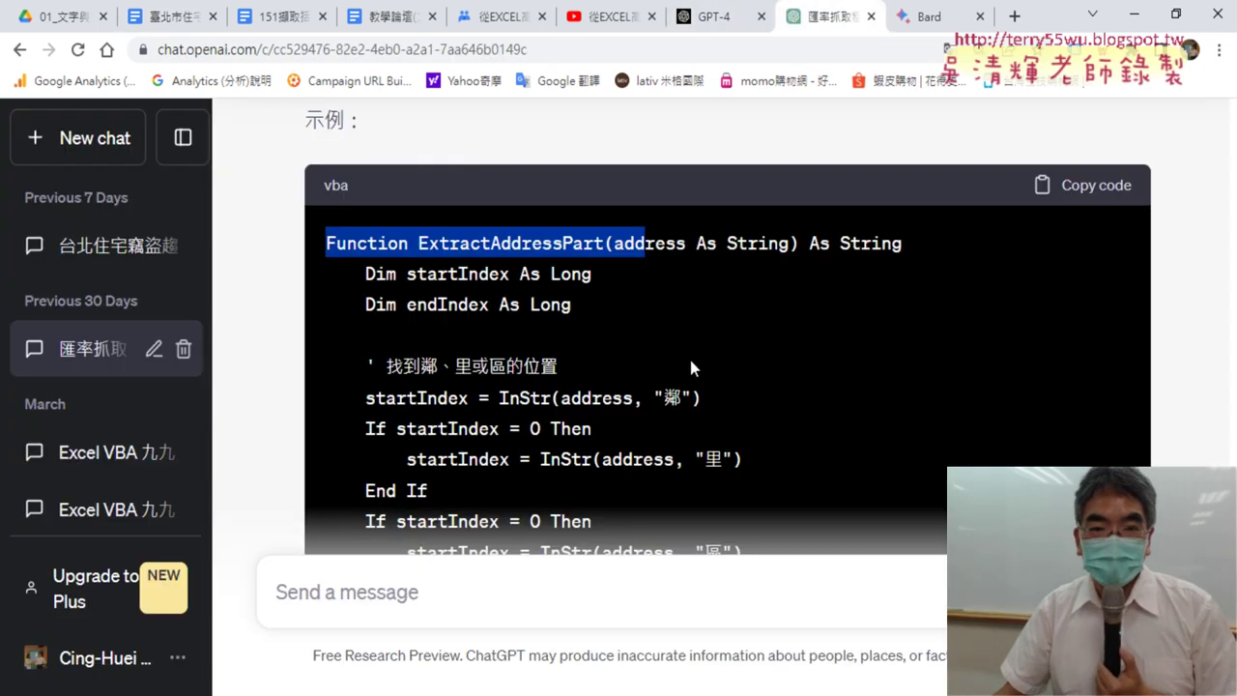
scroll(690, 367, down, 2)
scroll(725, 367, down, 2)
scroll(745, 357, down, 3)
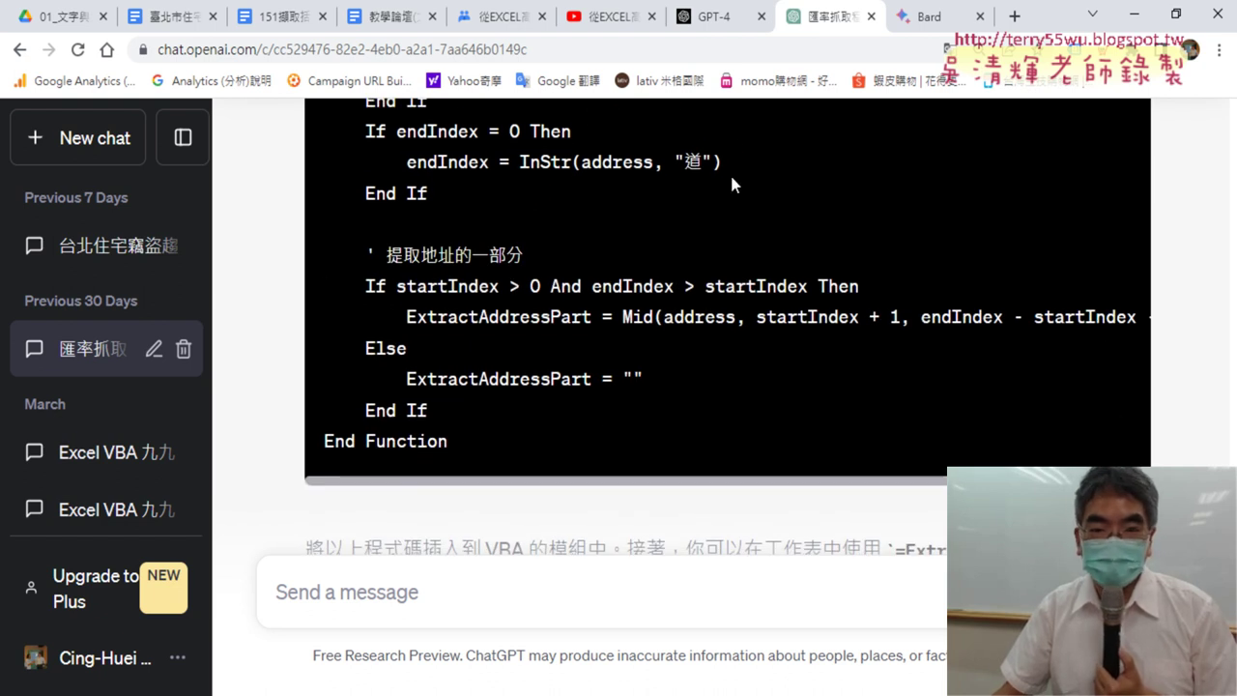
key(alt+Tab)
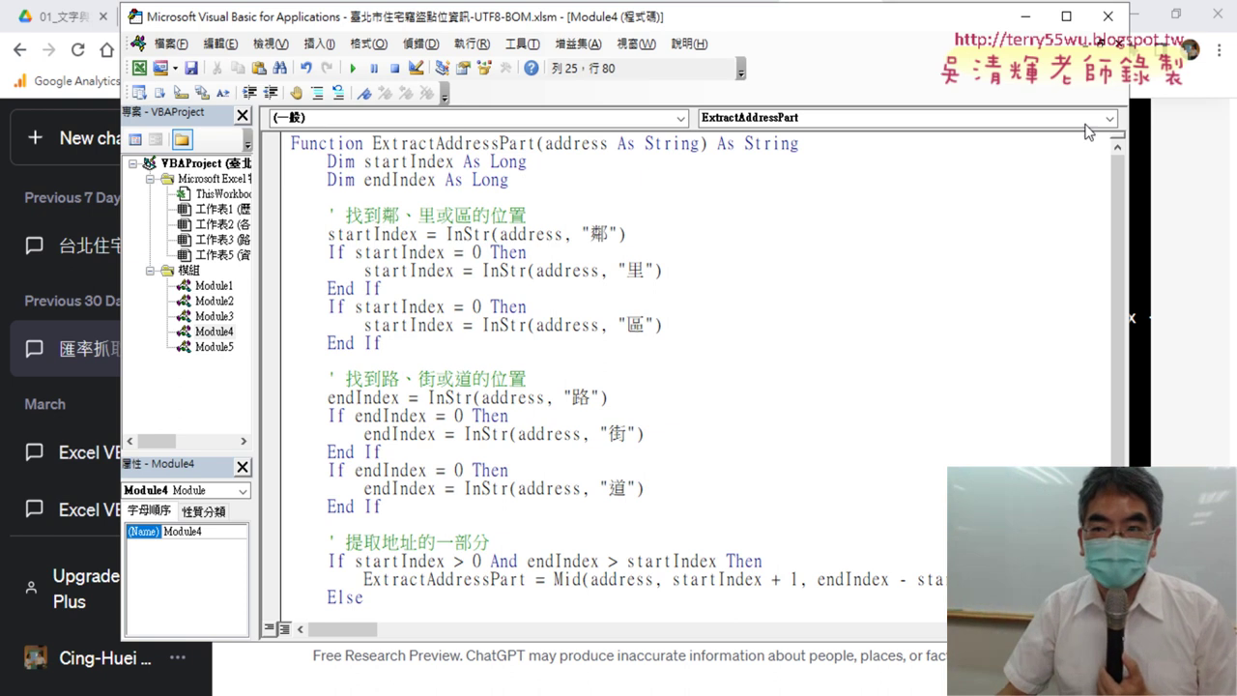
- Highlight the word Function in the ExtractAddressPart header and minimize the VBA editor
click(547, 233)
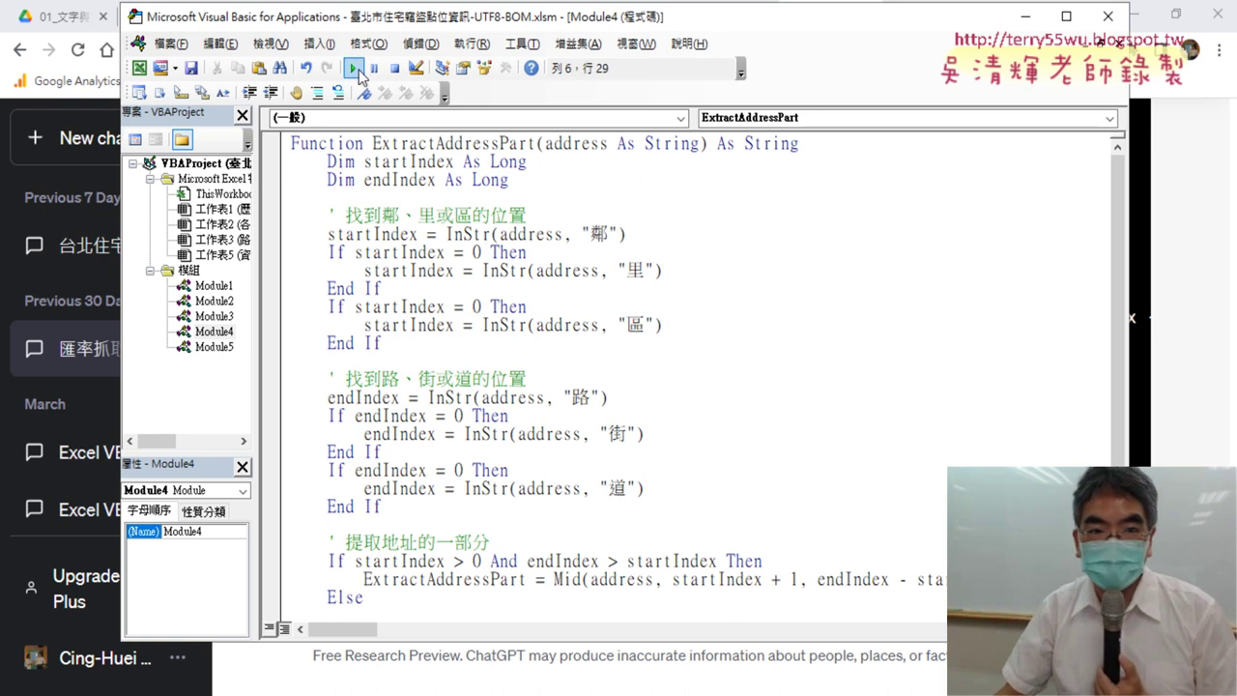
drag(290, 143, 365, 143)
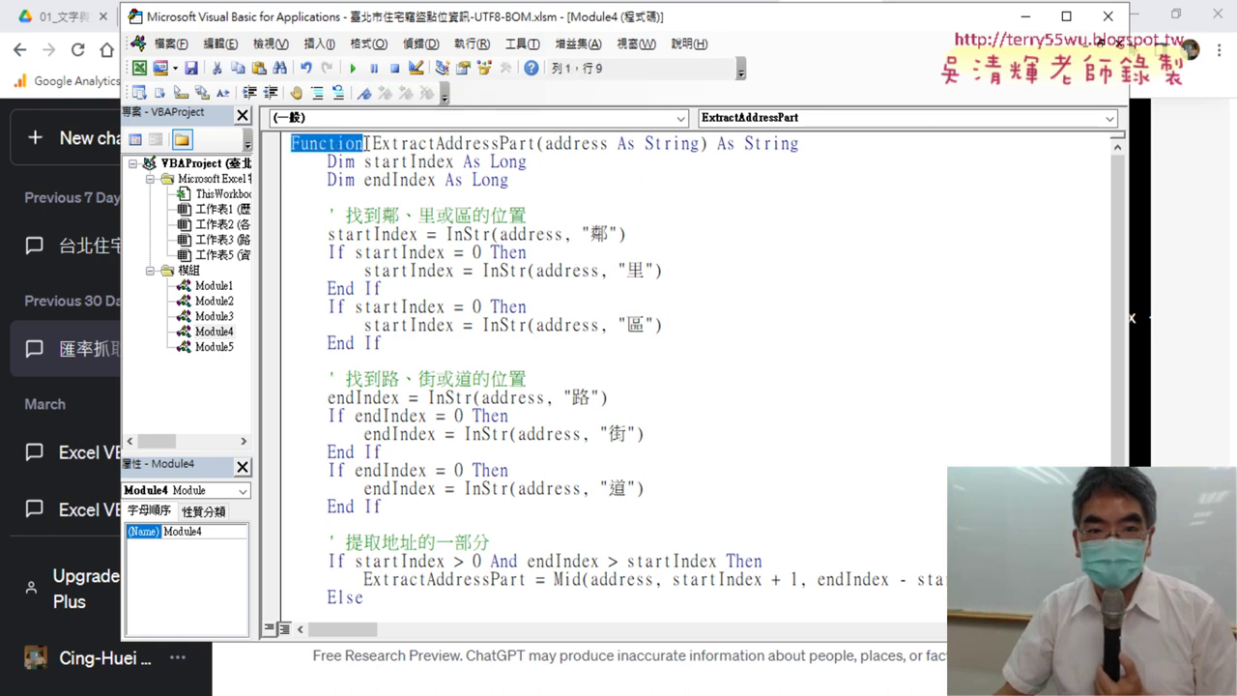
click(1025, 17)
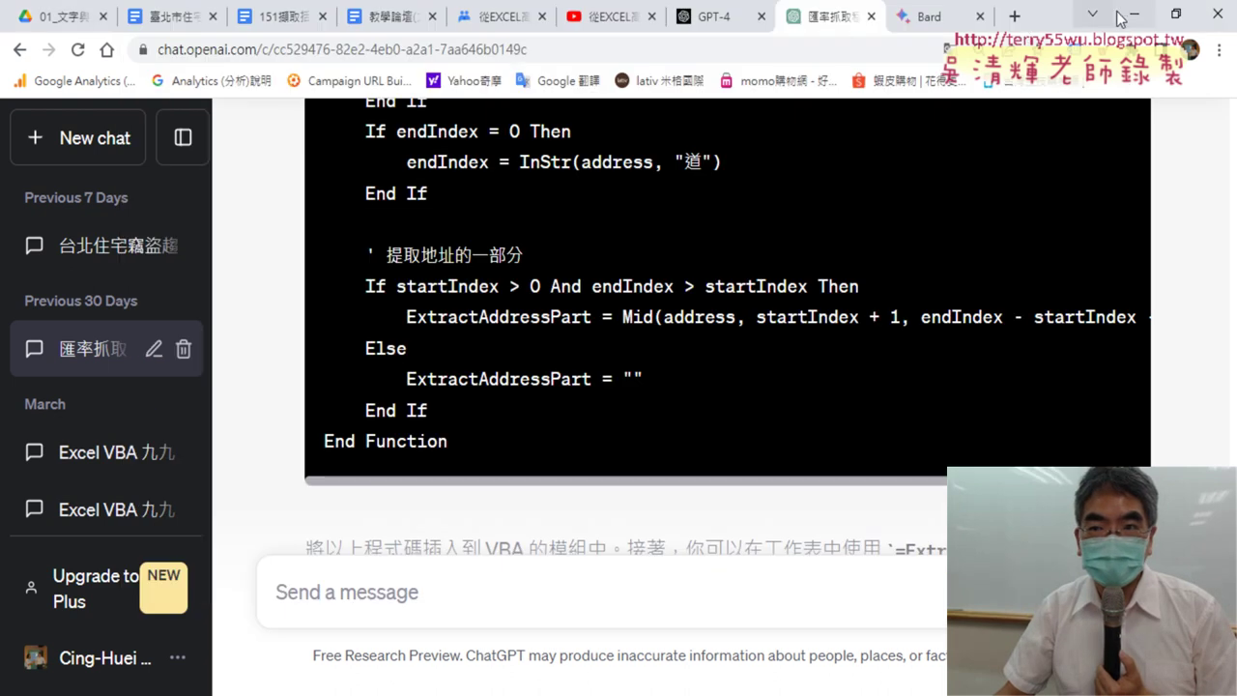
- Clear column H's road-name formulas from H2 down, then open Insert Function's 使用者定義 category for H2
click(883, 285)
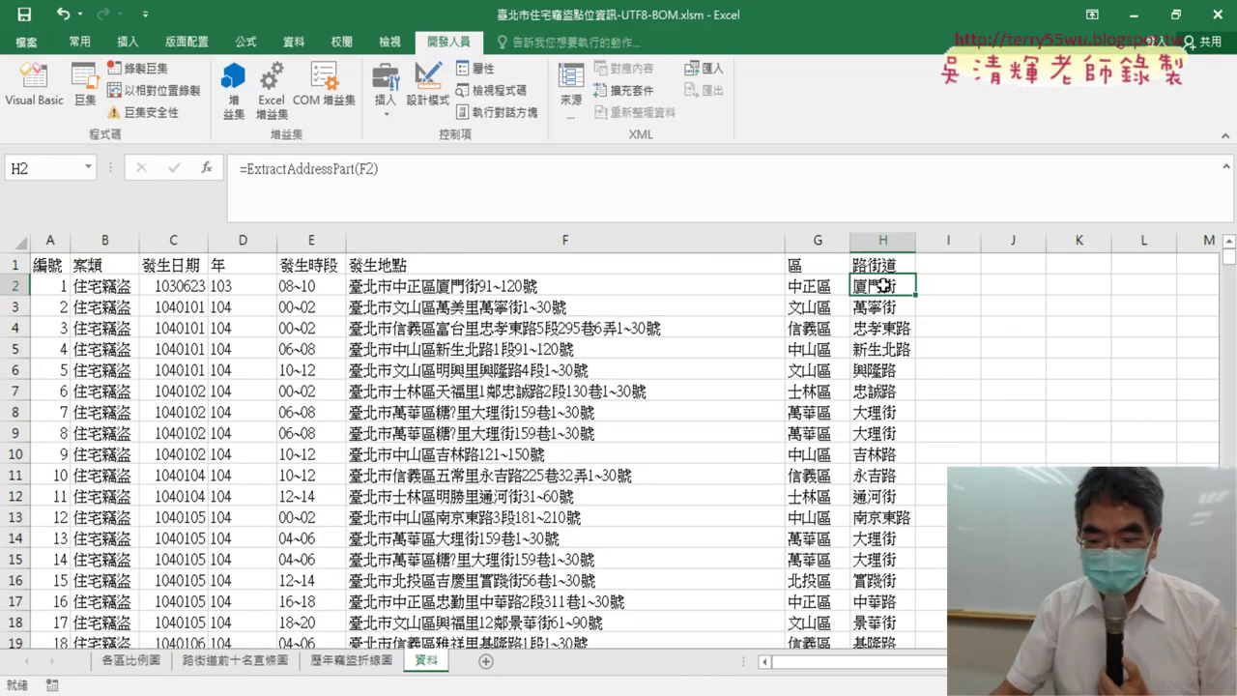
key(ctrl+shift+Down)
key(Delete)
key(ctrl+BackSpace)
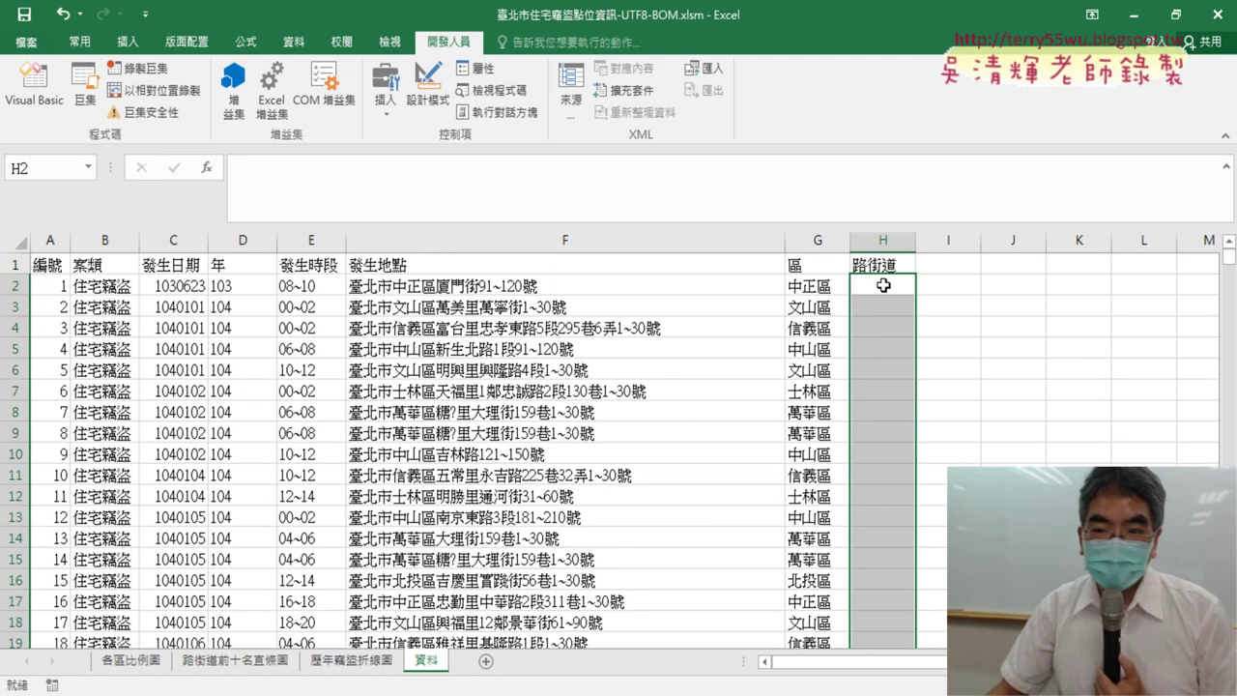
click(867, 277)
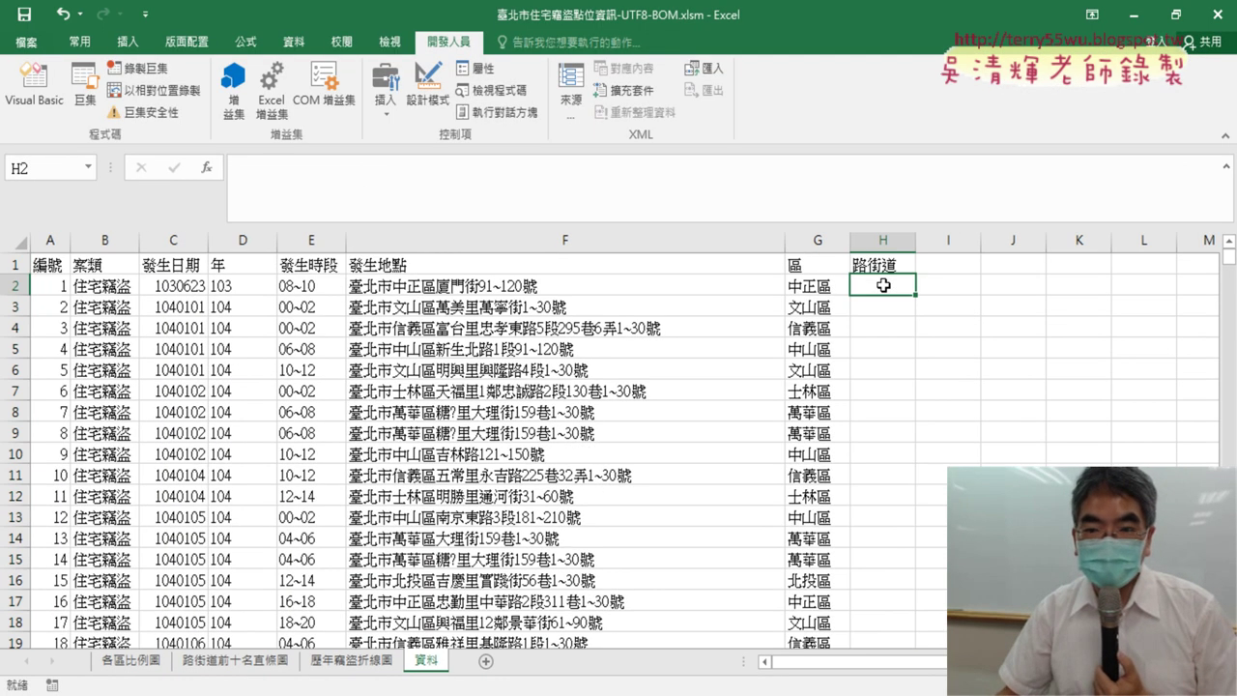
click(208, 171)
click(692, 367)
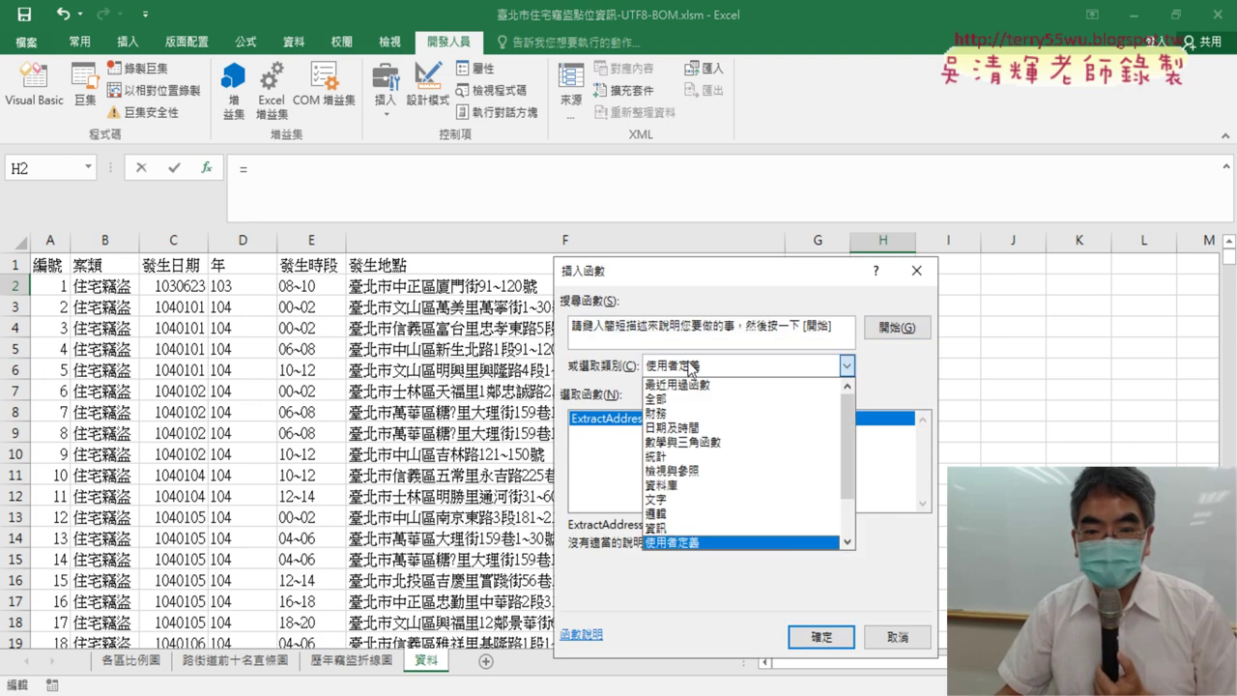